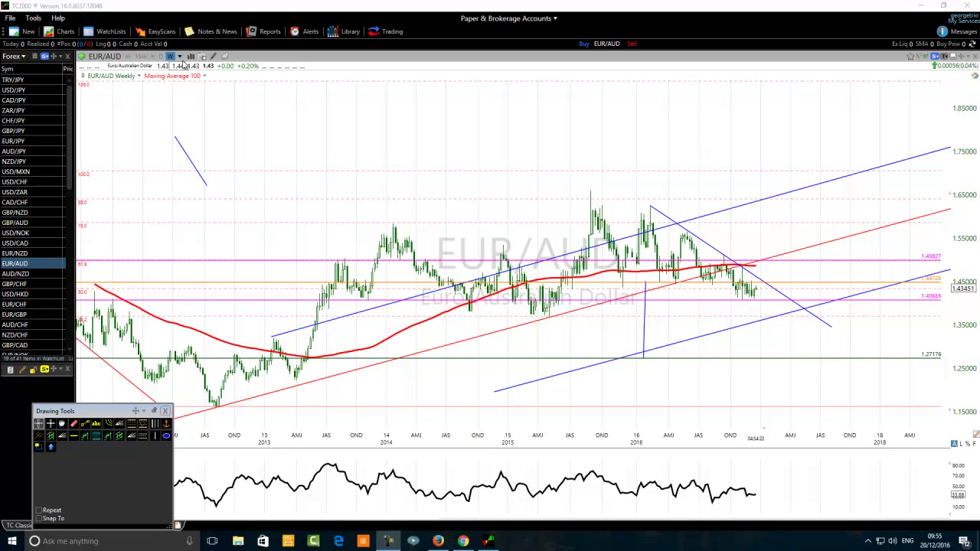
- Change the EUR/AUD chart from weekly to monthly bars and zoom into 2010–2019
left_click(170, 57)
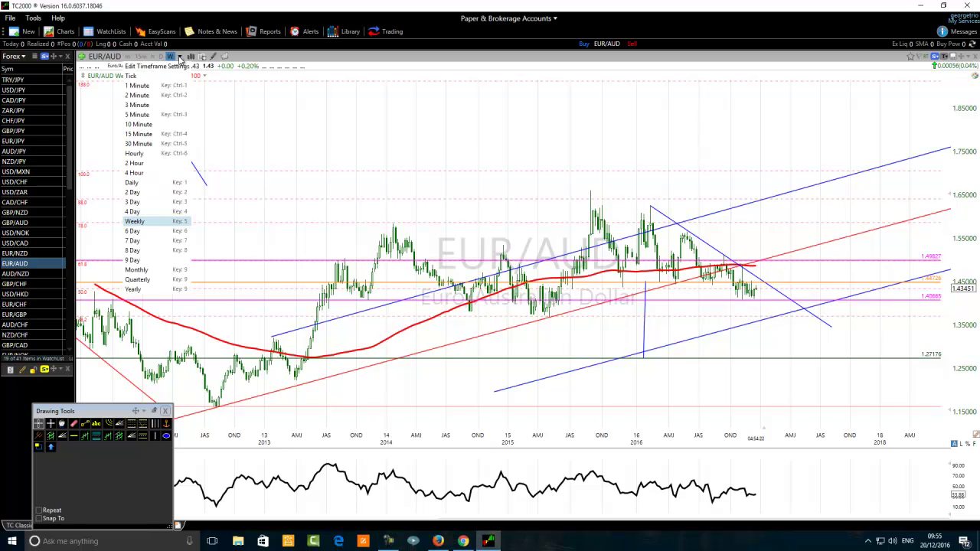
left_click(137, 270)
scroll(469, 228, "up", 5)
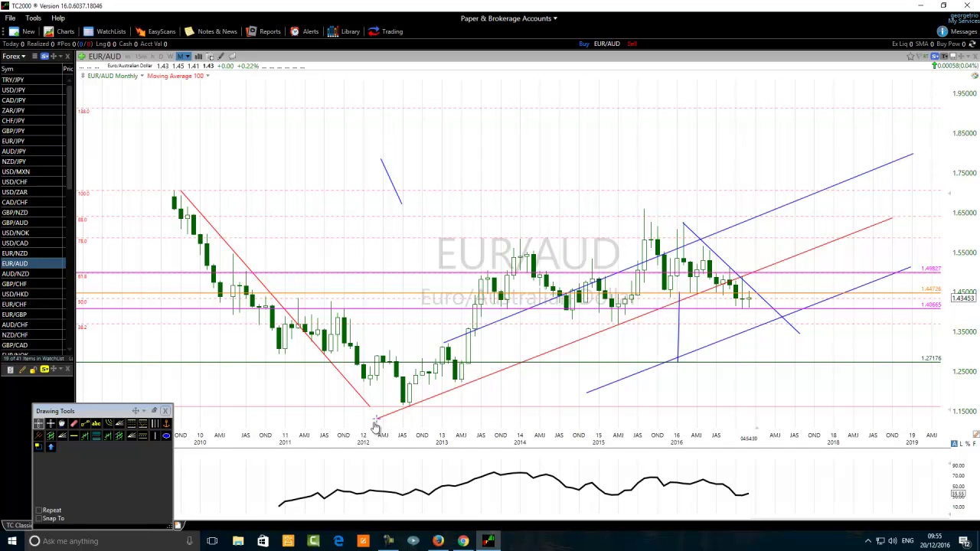
- Draw a green ellipse under the 2012 low near 1.15, then check the August 2012 and April 2015 bars
left_click(166, 436)
left_click_drag(412, 416, 429, 424)
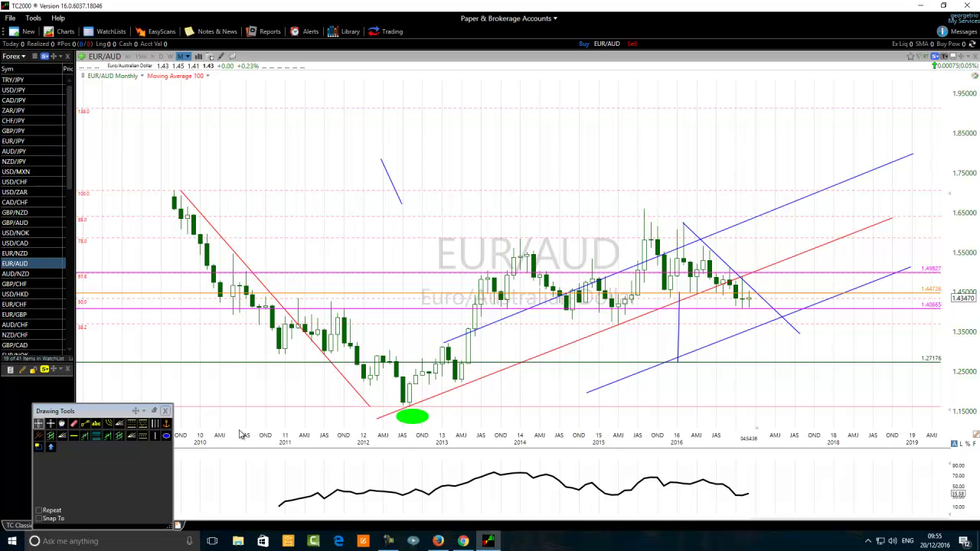
left_click(411, 395)
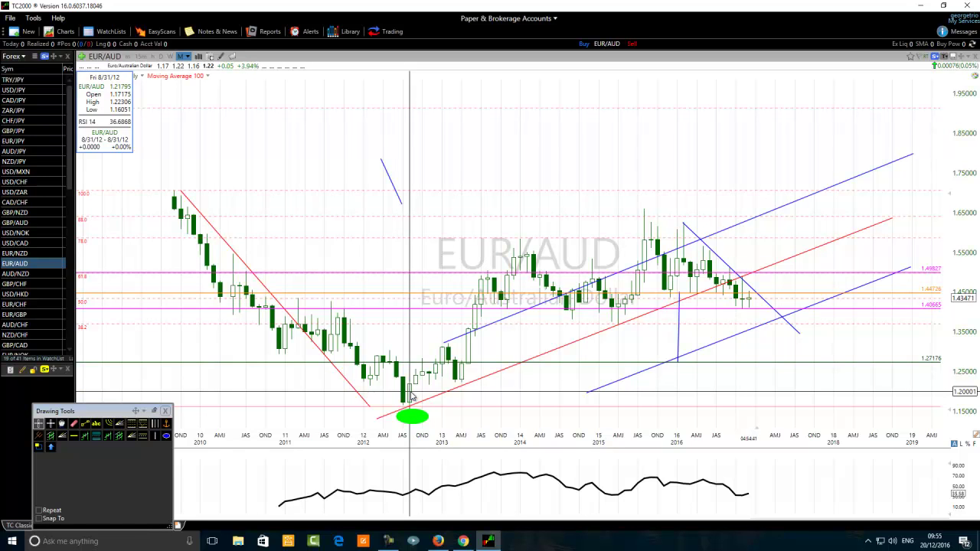
left_click(621, 323)
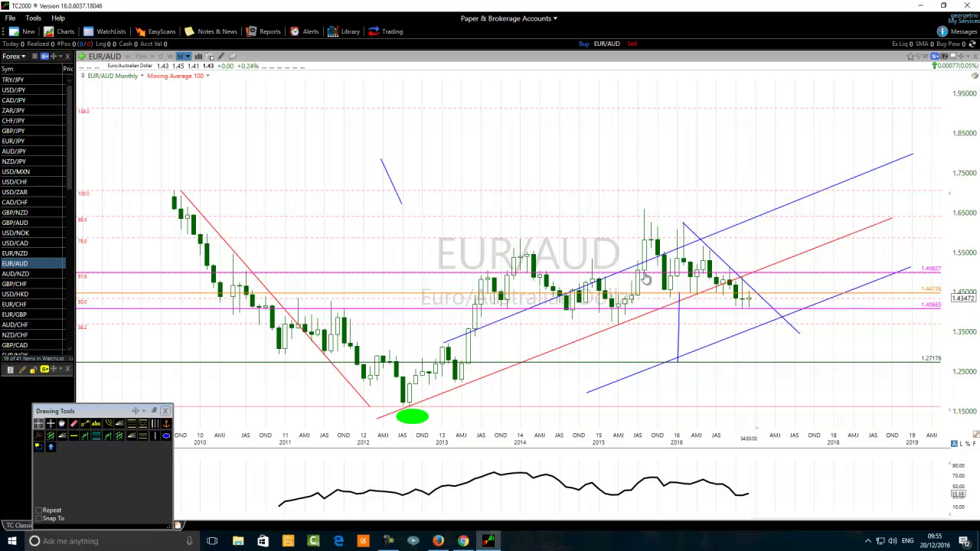
- Zoom into 2013–2018 and draw a green ellipse above the late-2016 high near 1.55
scroll(602, 311, "up", 2)
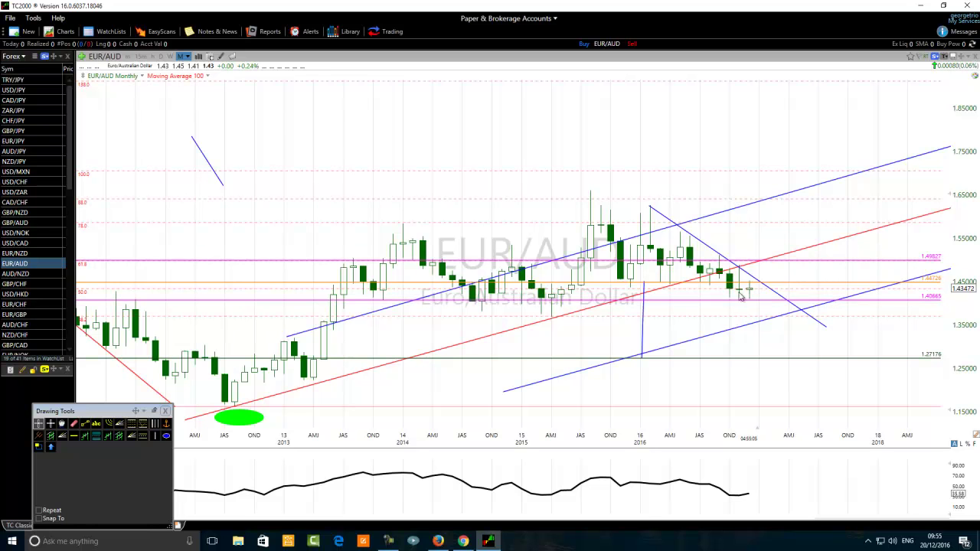
mouse_move(740, 269)
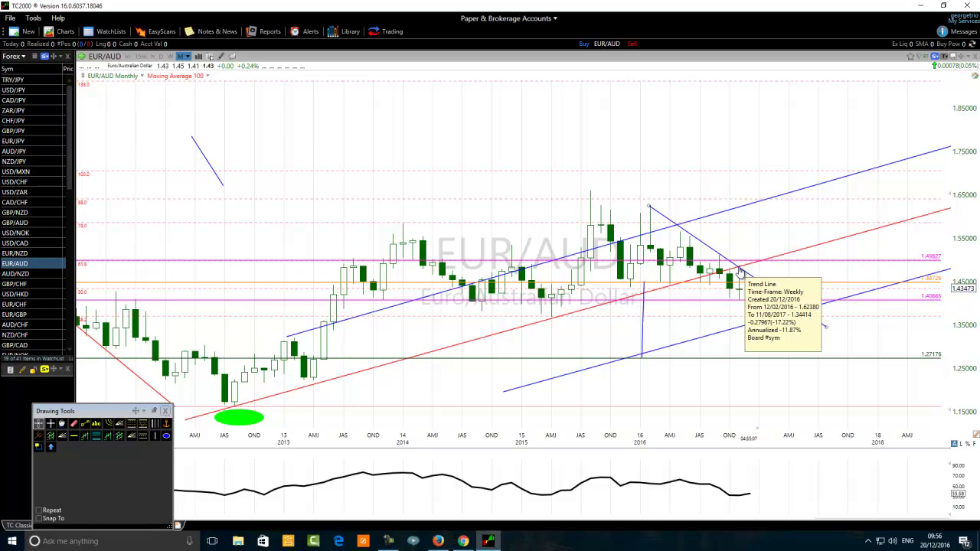
left_click(166, 436)
left_click_drag(753, 239, 725, 267)
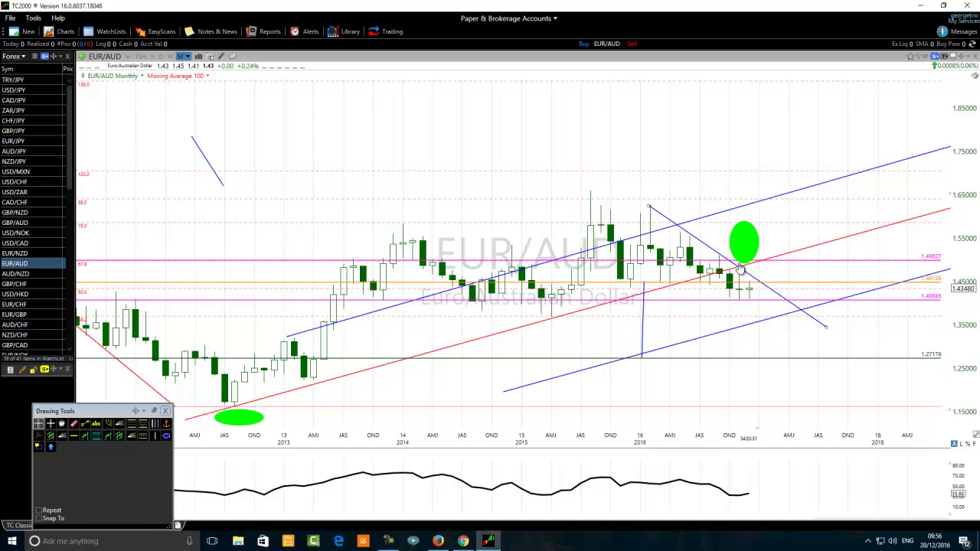
mouse_move(741, 274)
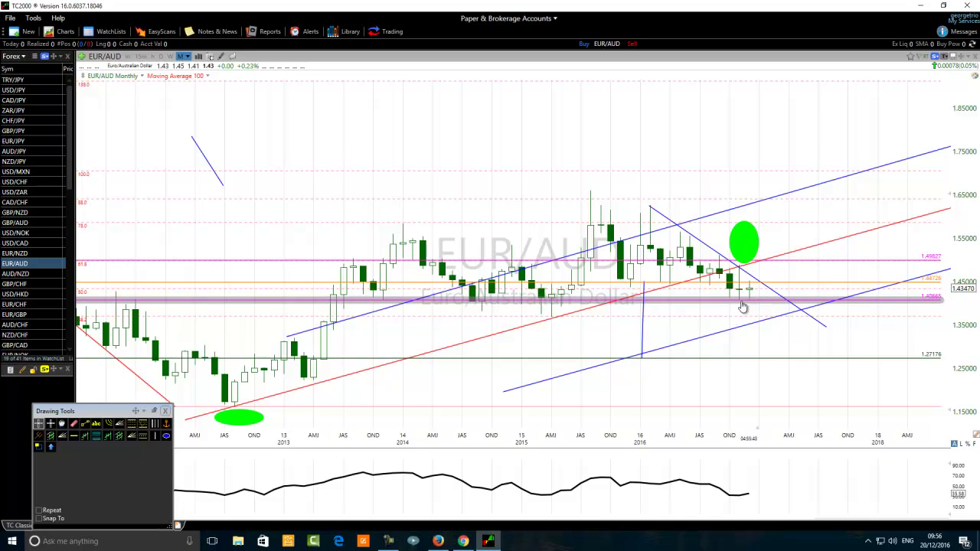
mouse_move(741, 306)
mouse_move(931, 305)
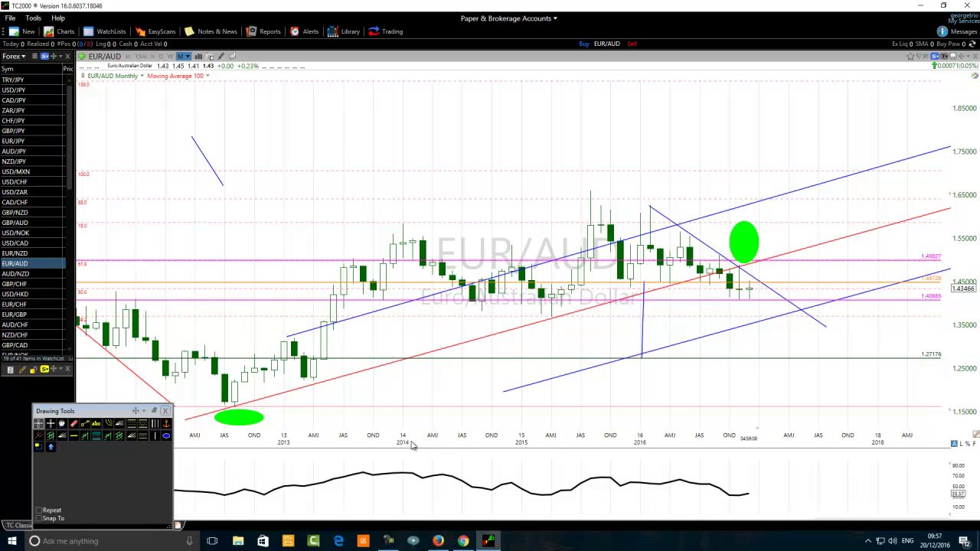
- Zoom out to 2011–2018 and place a short vertical line above the May 2015 peak
scroll(416, 446, "down", 1)
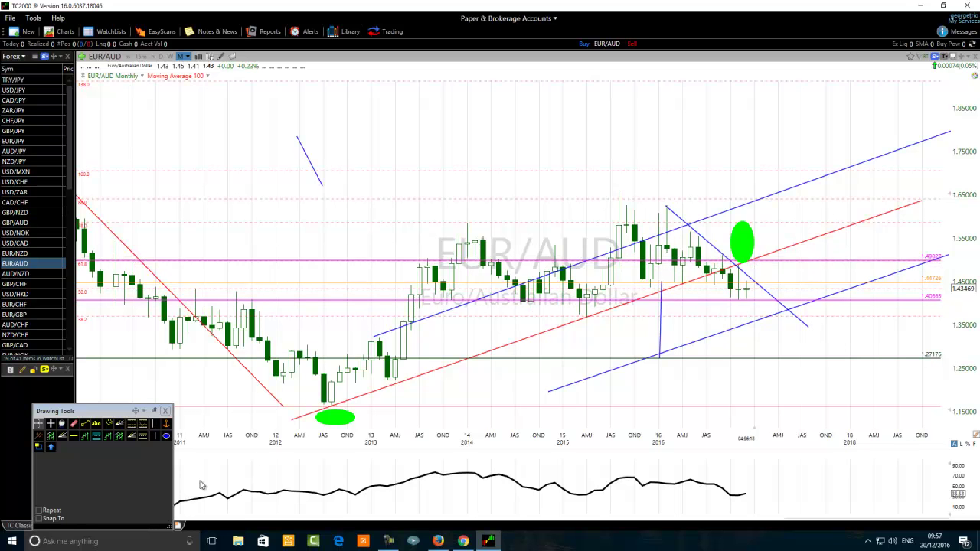
left_click(84, 425)
mouse_move(477, 285)
left_click(593, 227)
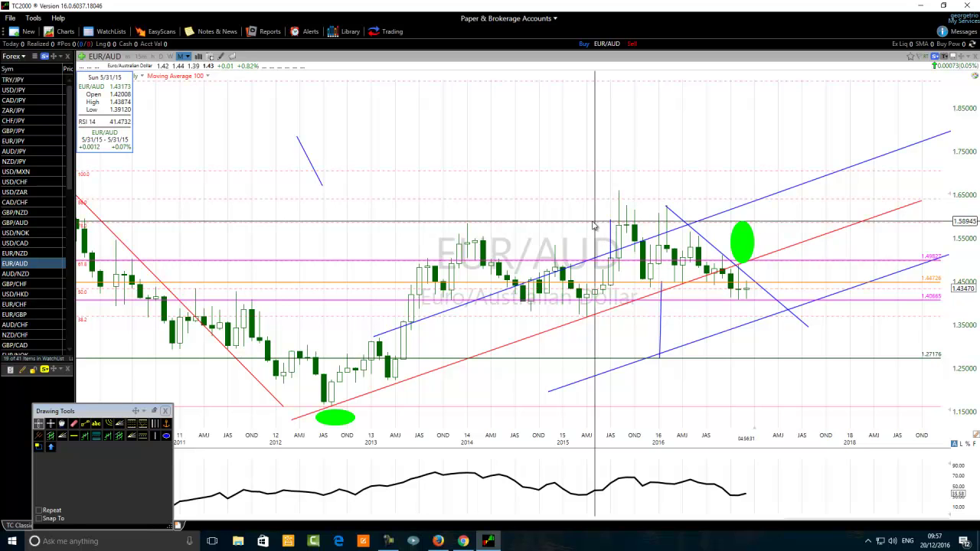
- Check the price readout near the 2015 peak, then select the red trend line and magenta horizontal line
left_click(594, 226)
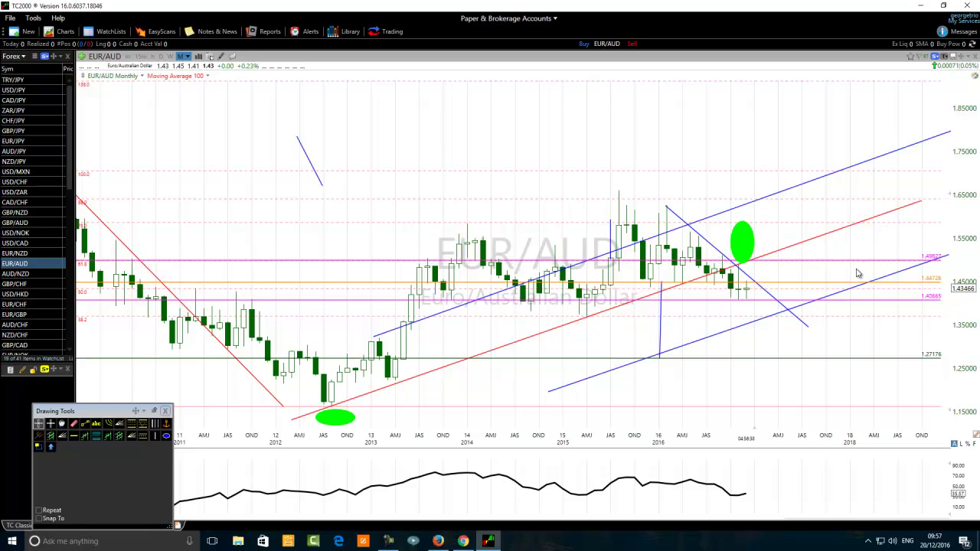
left_click(596, 226)
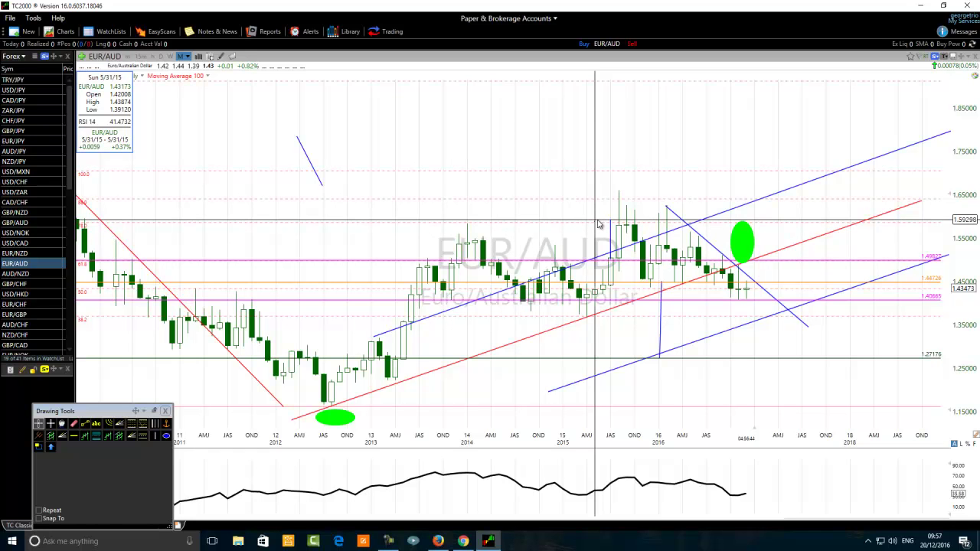
left_click(716, 274)
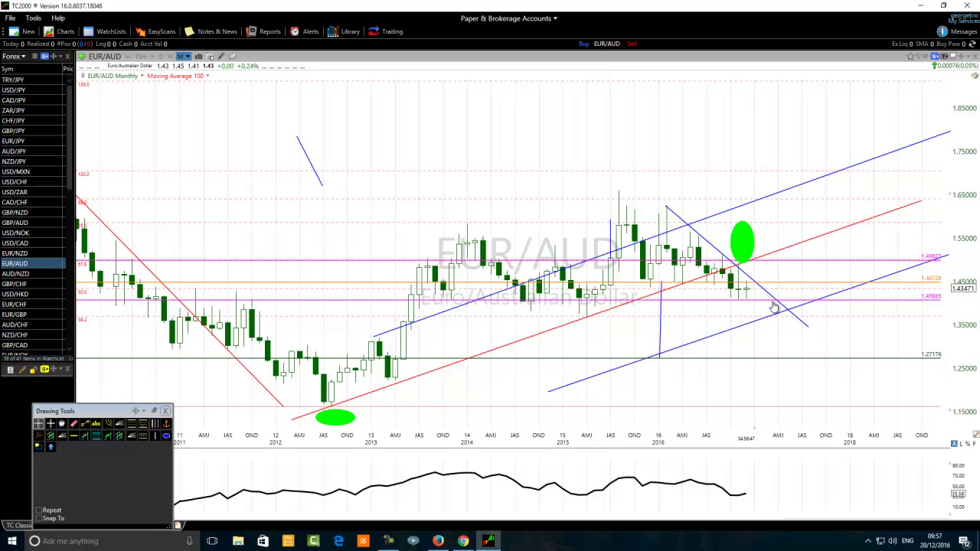
left_click(622, 259)
left_click(617, 249)
- Erase the short vertical line above the 2015 peak and go back to the pointer tool
left_click(75, 425)
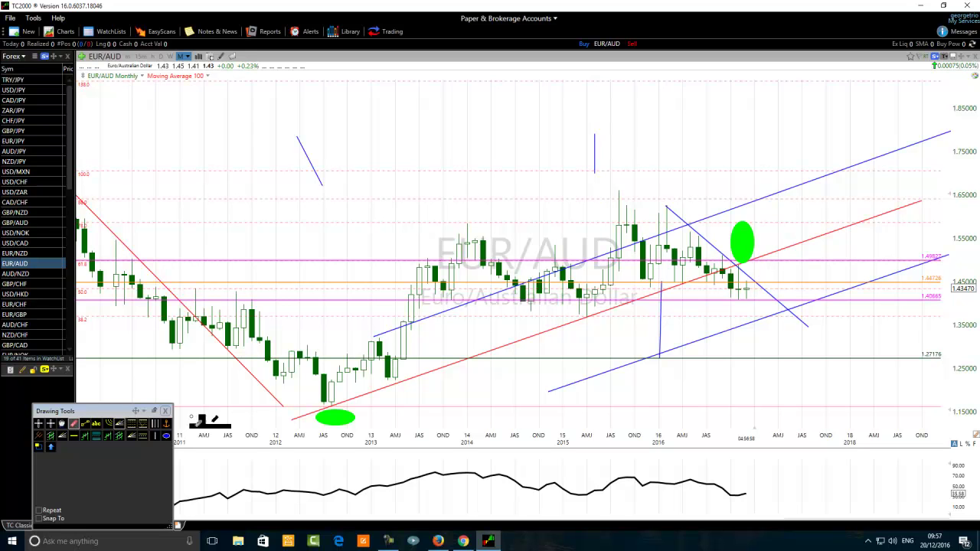
left_click(595, 157)
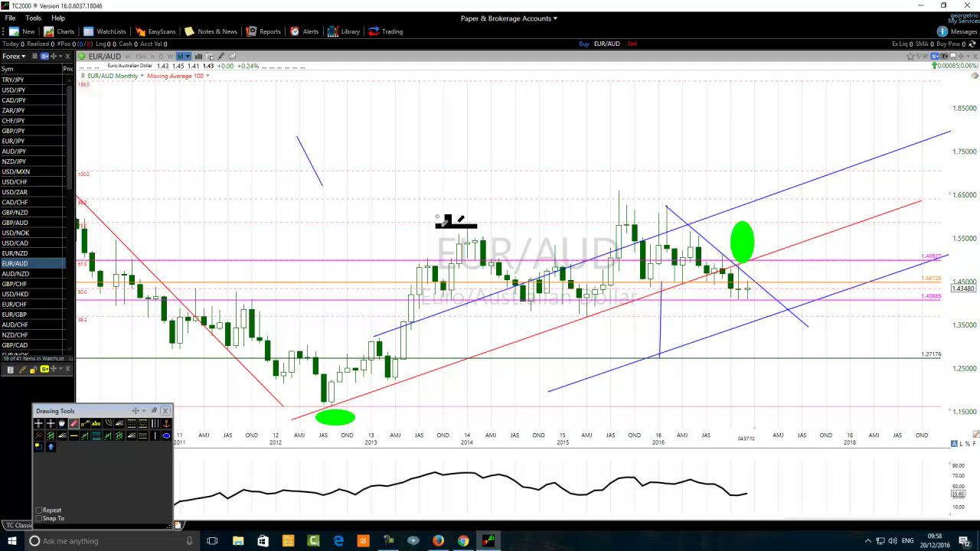
left_click(39, 424)
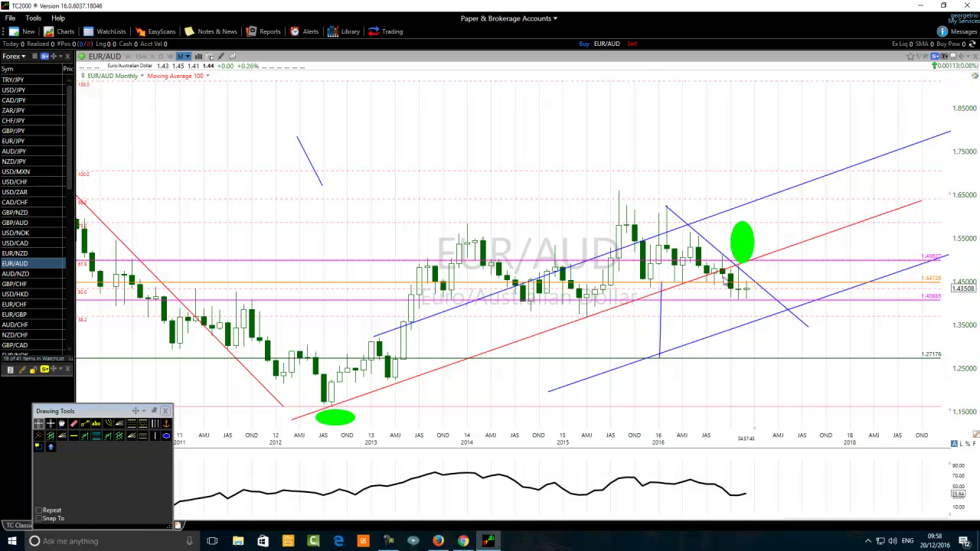
mouse_move(741, 272)
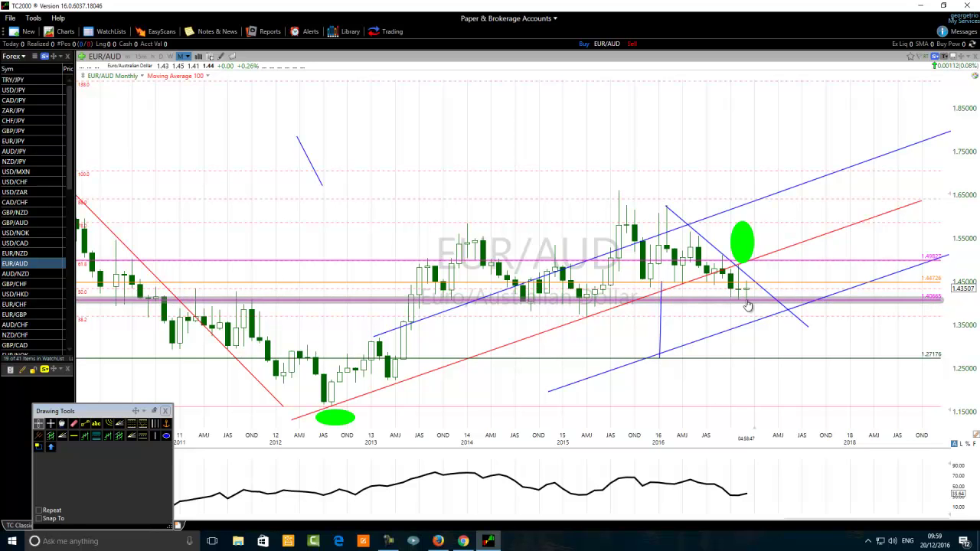
- Zoom into 2014–2017 and shift the blue vertical line's bottom endpoint slightly
scroll(525, 385, "up", 3)
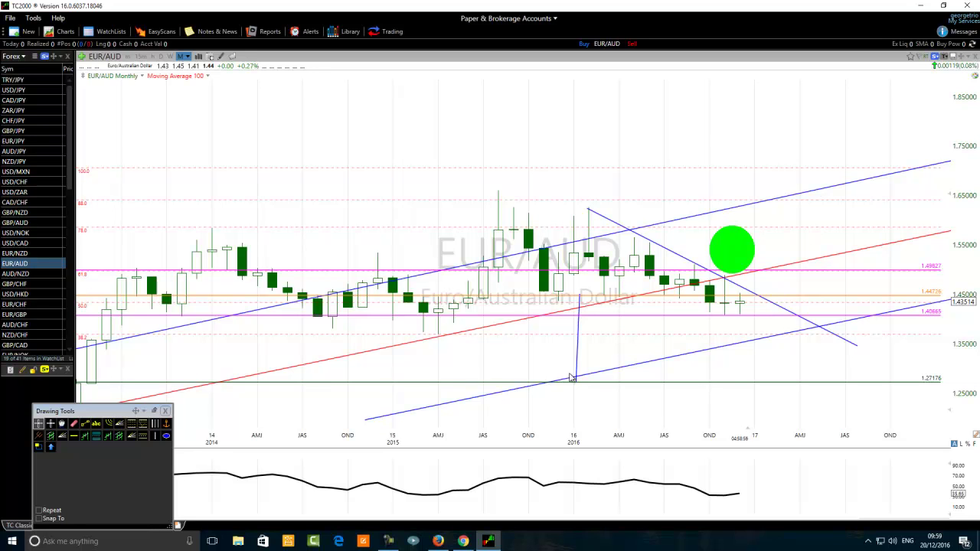
left_click_drag(571, 377, 574, 379)
left_click(936, 297)
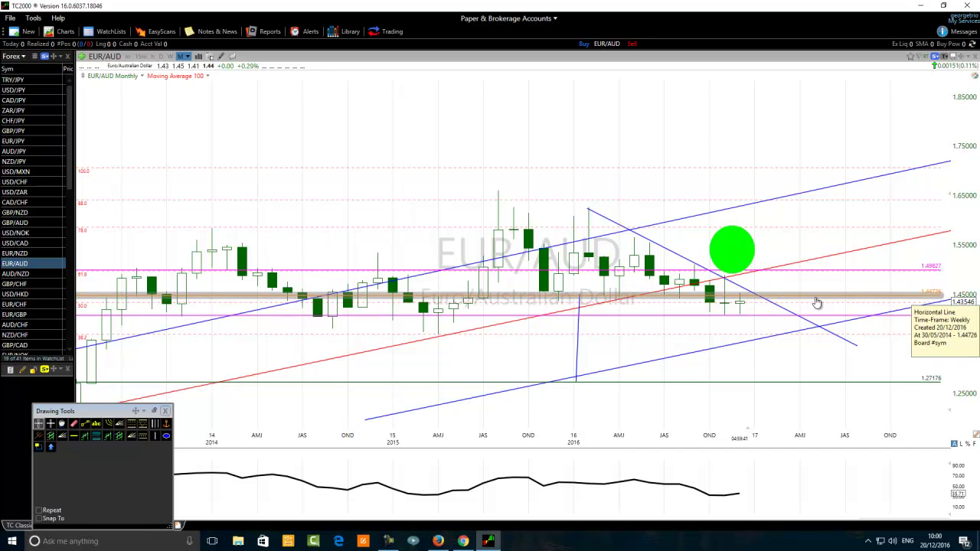
left_click(745, 302)
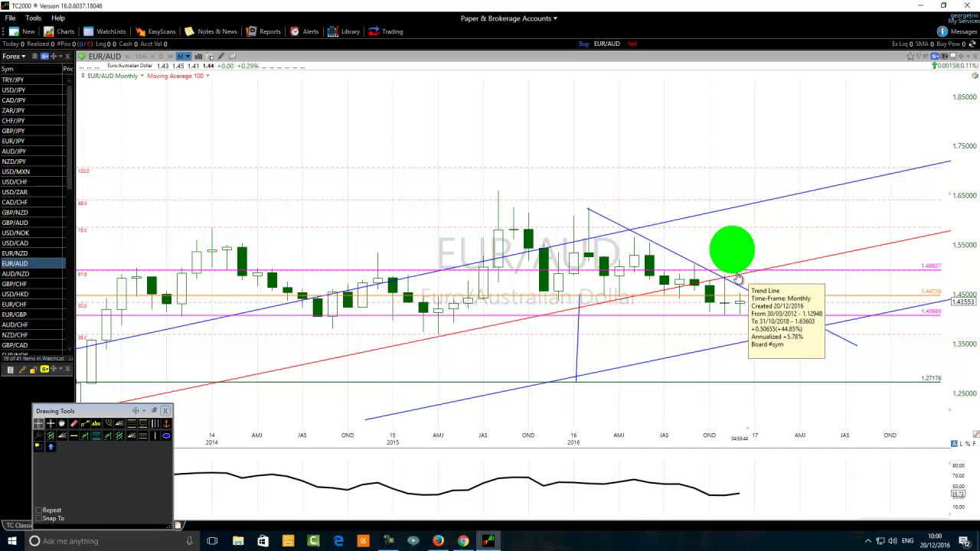
left_click(734, 296)
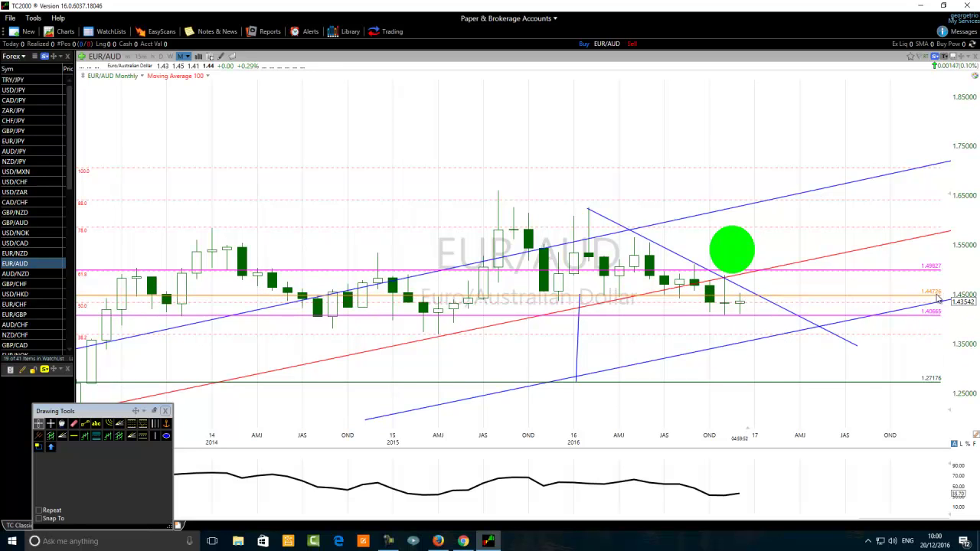
left_click(760, 314)
left_click(770, 294)
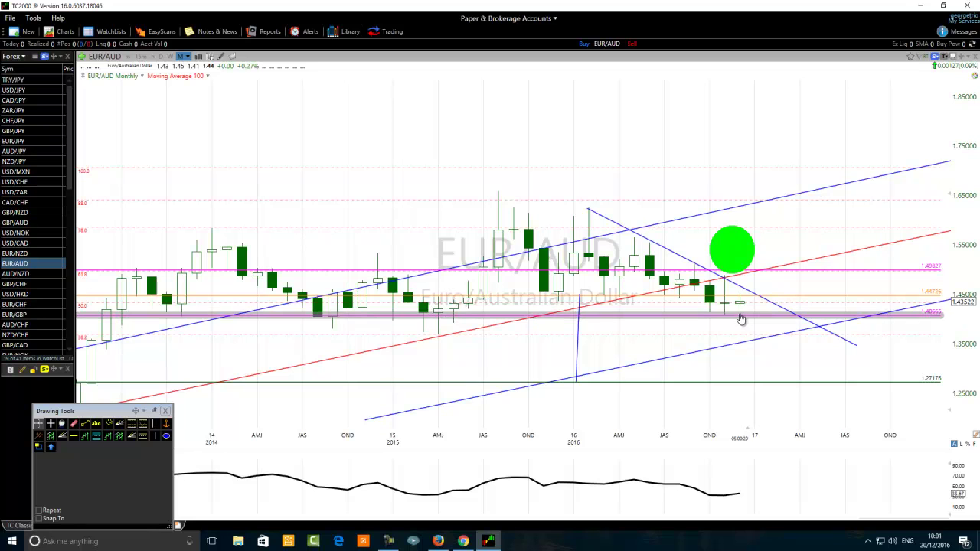
mouse_move(742, 319)
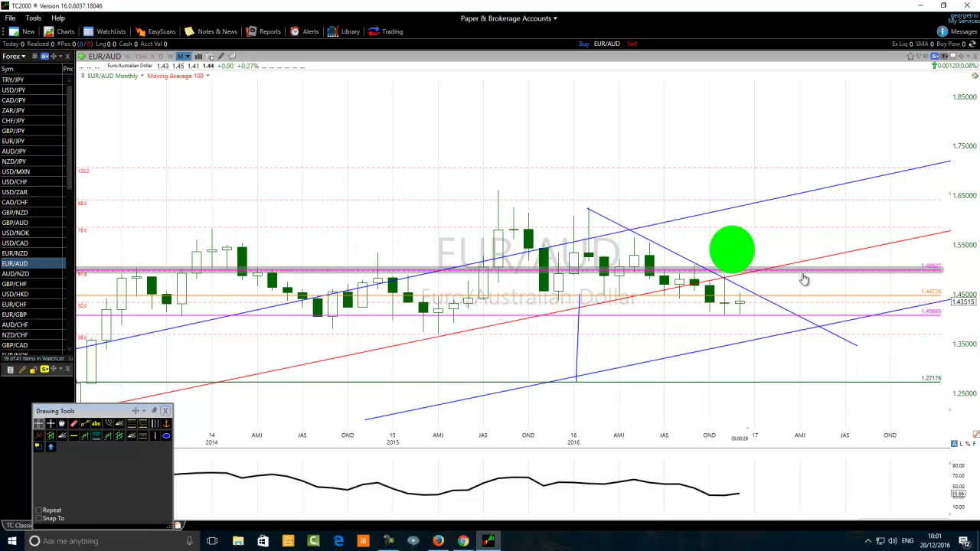
- Zoom the monthly EUR/AUD chart until its time axis shows 2014 to 2018
scroll(607, 357, "up", 2)
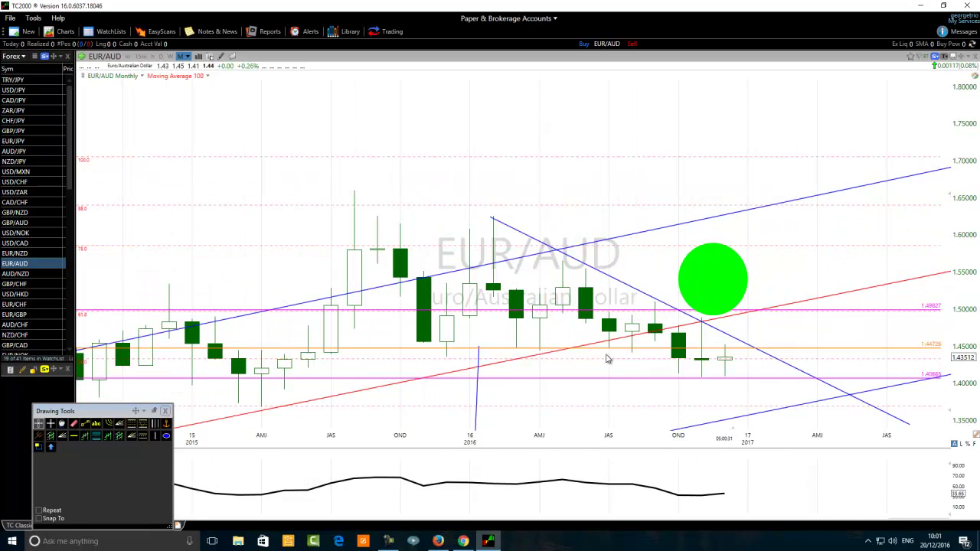
scroll(661, 439, "down", 1)
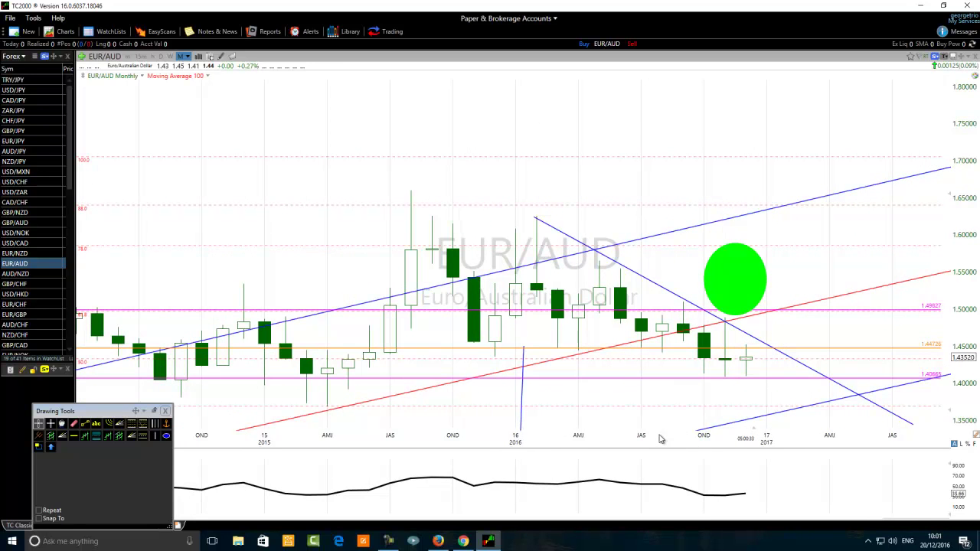
scroll(314, 376, "down", 1)
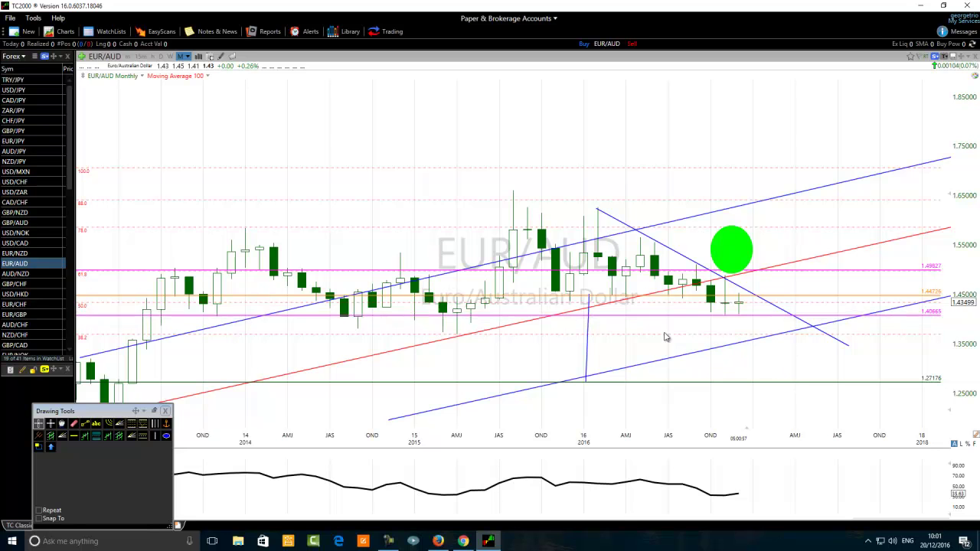
- Make the 1.40665 support line green, then show hourly bars for December 2016
right_click(693, 318)
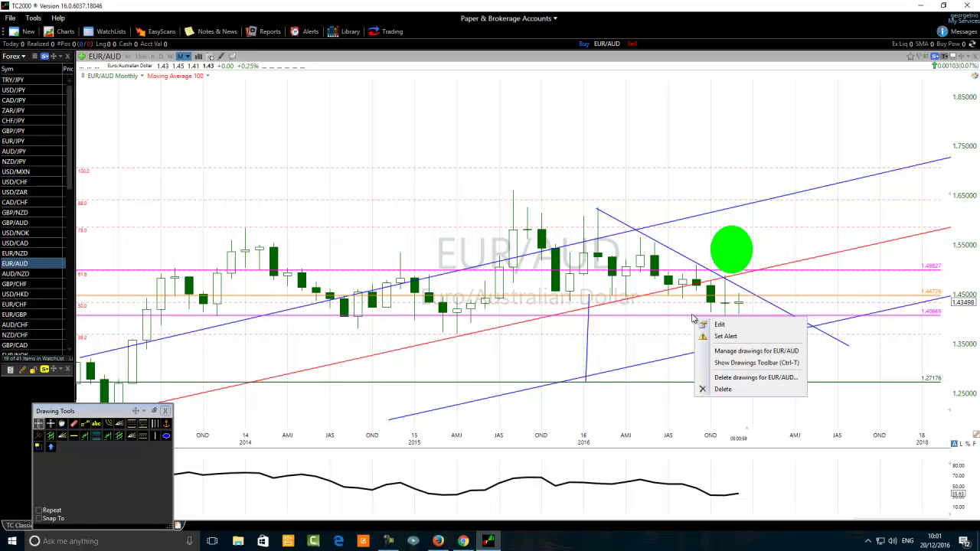
left_click(722, 330)
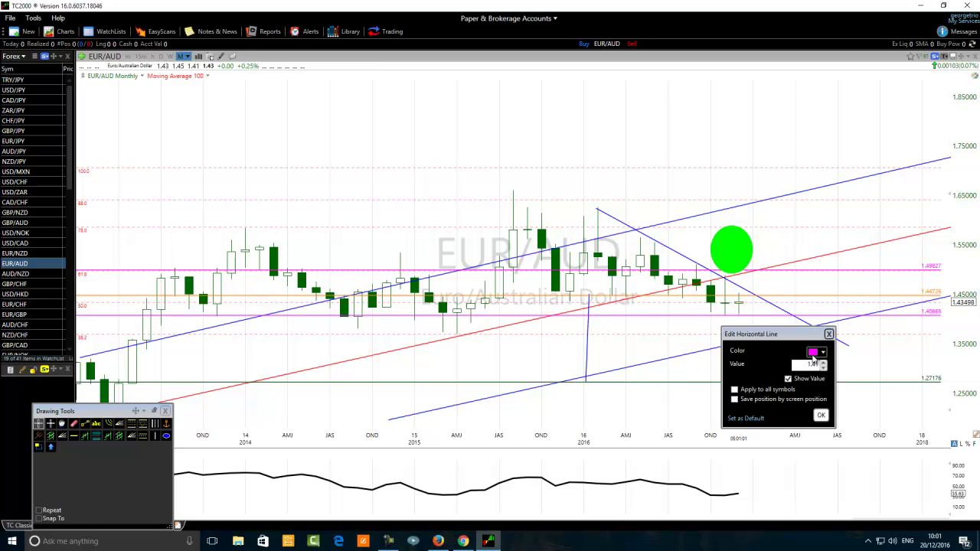
left_click(814, 354)
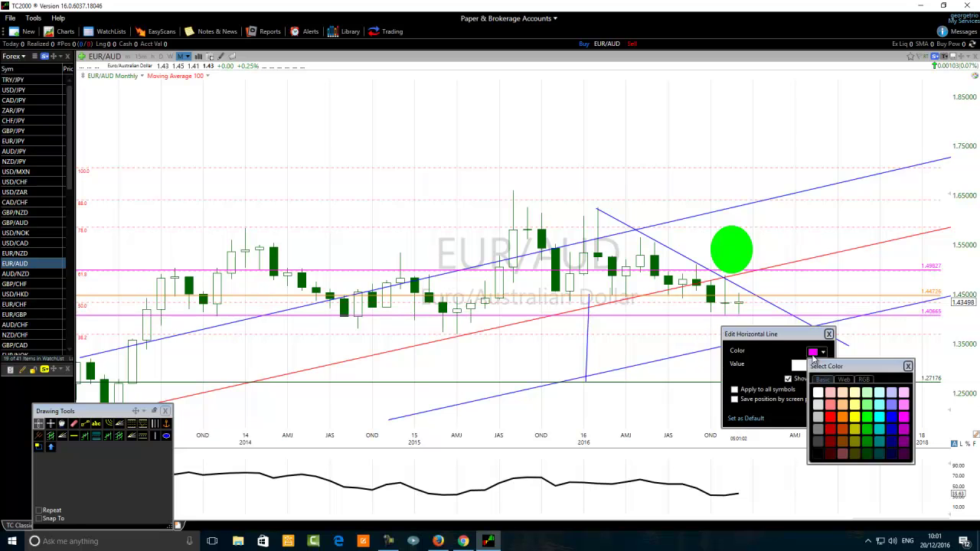
left_click(871, 418)
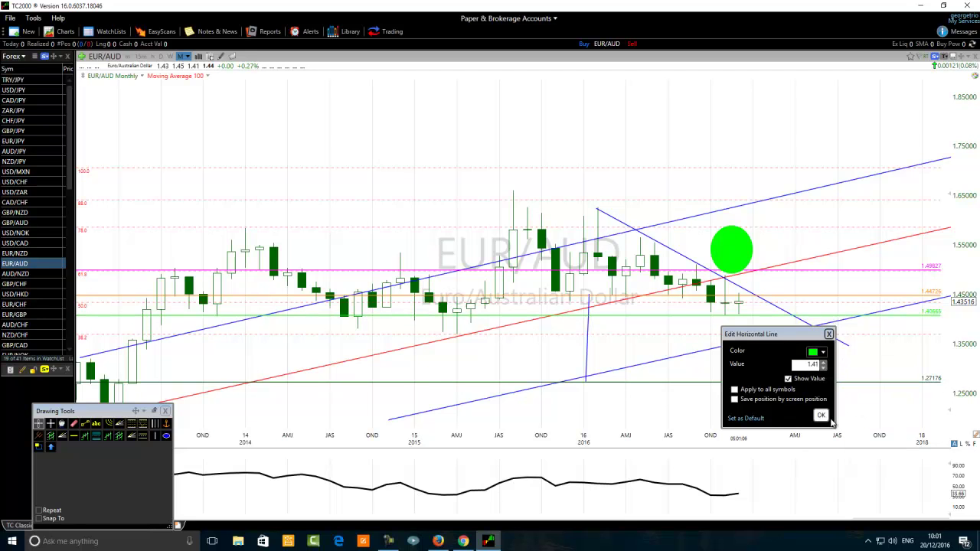
left_click(821, 415)
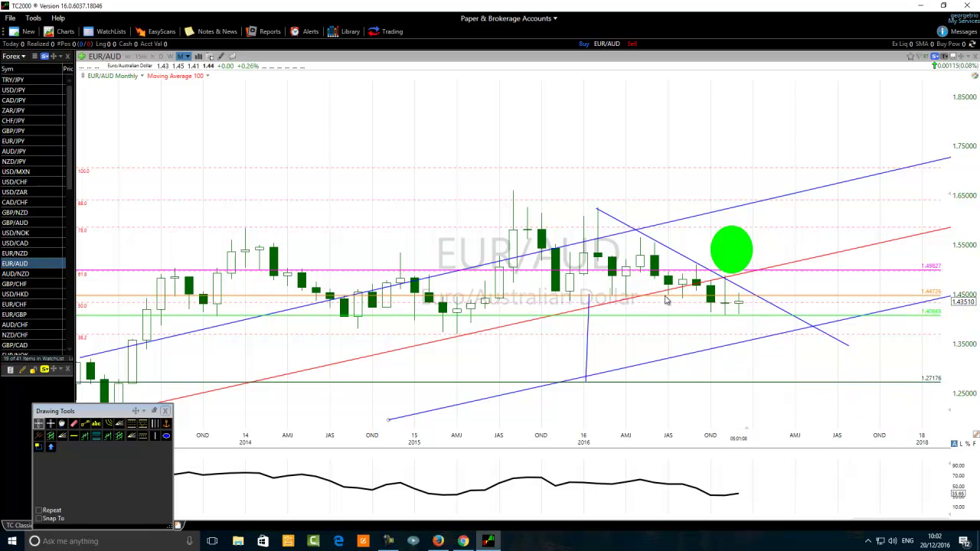
left_click(153, 57)
scroll(299, 291, "down", 3)
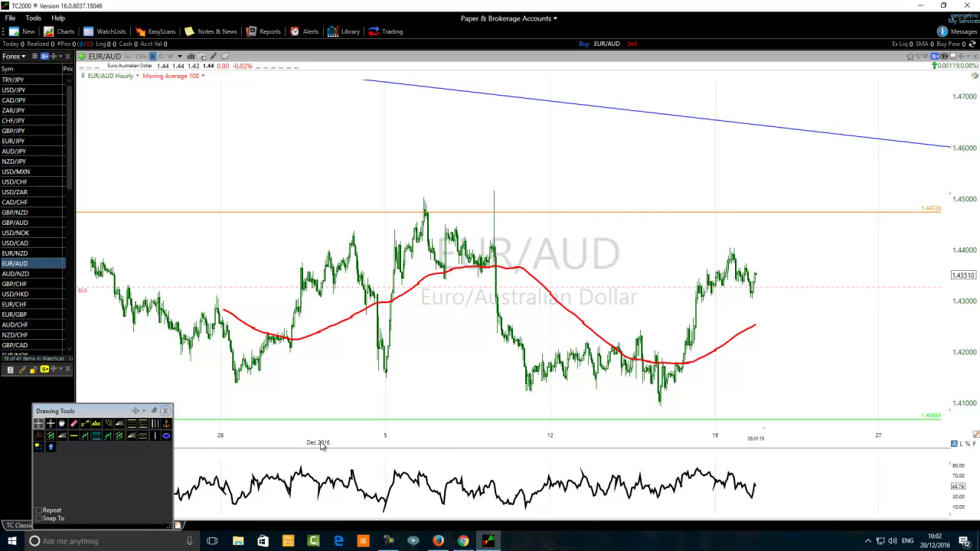
- Mark the hourly swing lows near the 12th, 16th, 28th and 5th with green ellipses
left_click(166, 436)
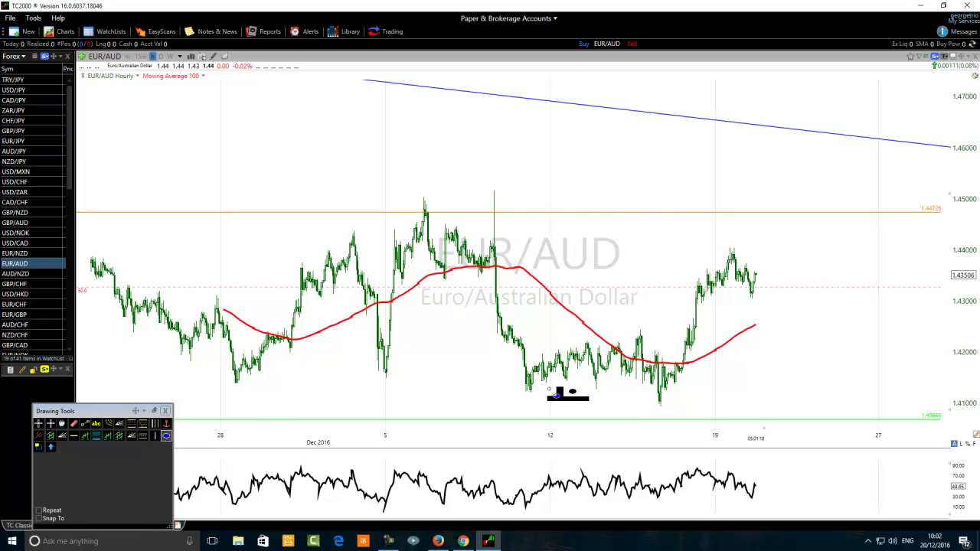
left_click_drag(549, 388, 498, 407)
left_click(167, 437)
left_click_drag(684, 387, 651, 408)
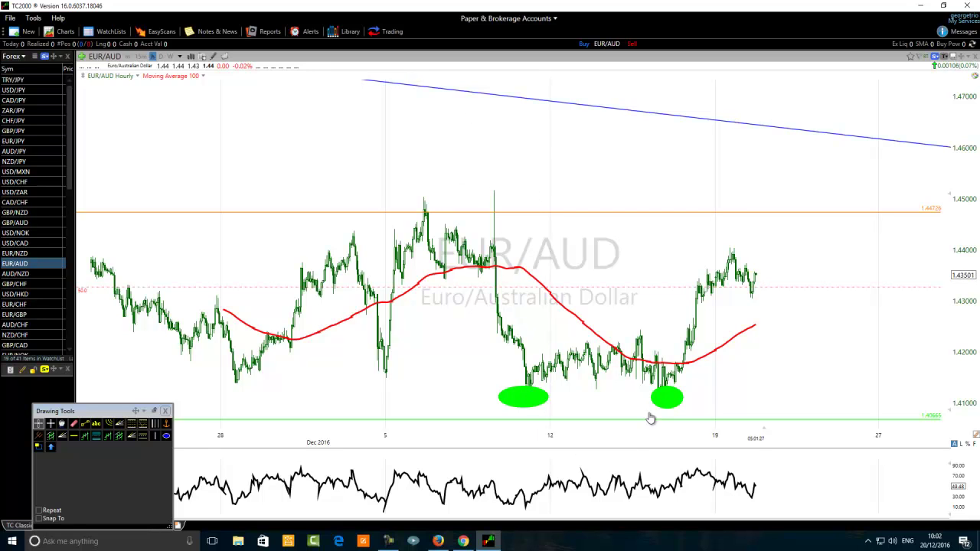
left_click(167, 436)
left_click_drag(251, 392, 214, 400)
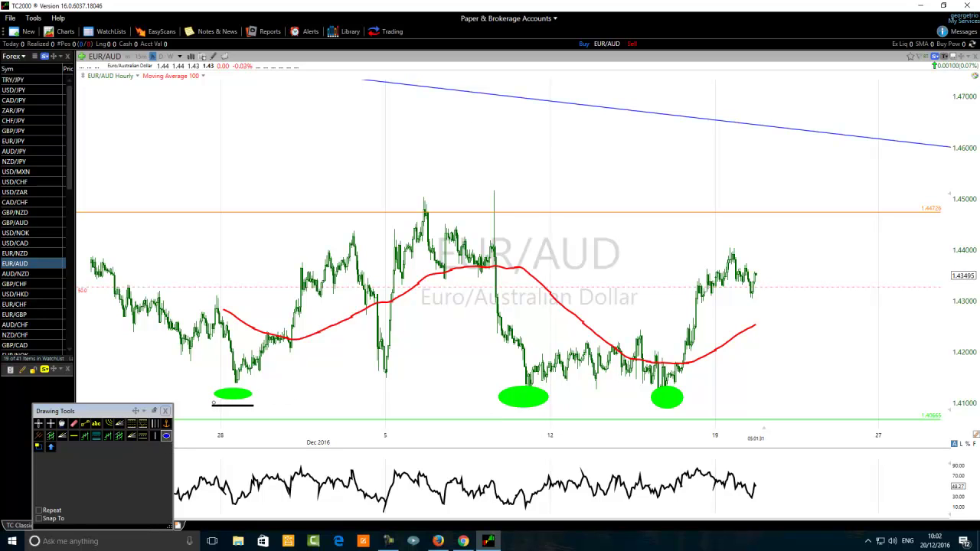
left_click(166, 436)
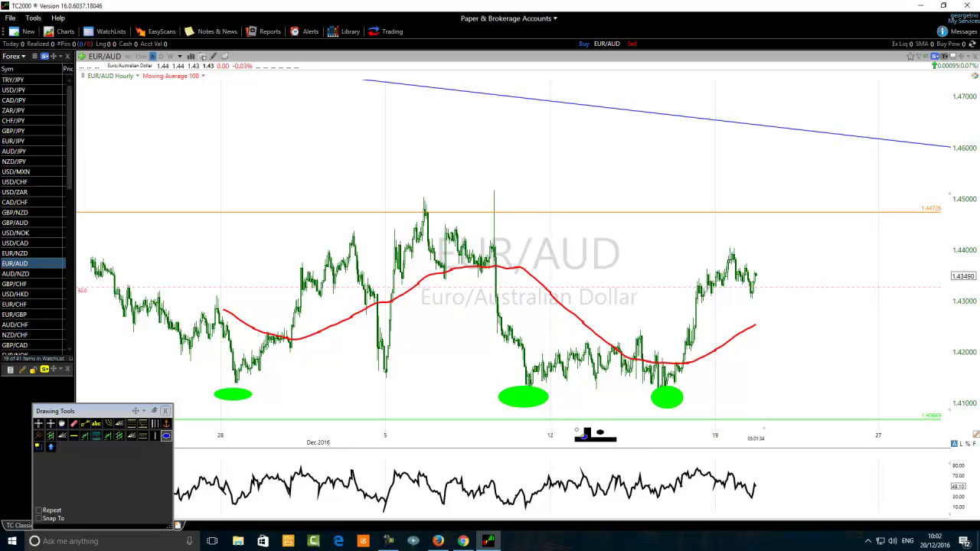
left_click_drag(377, 377, 359, 388)
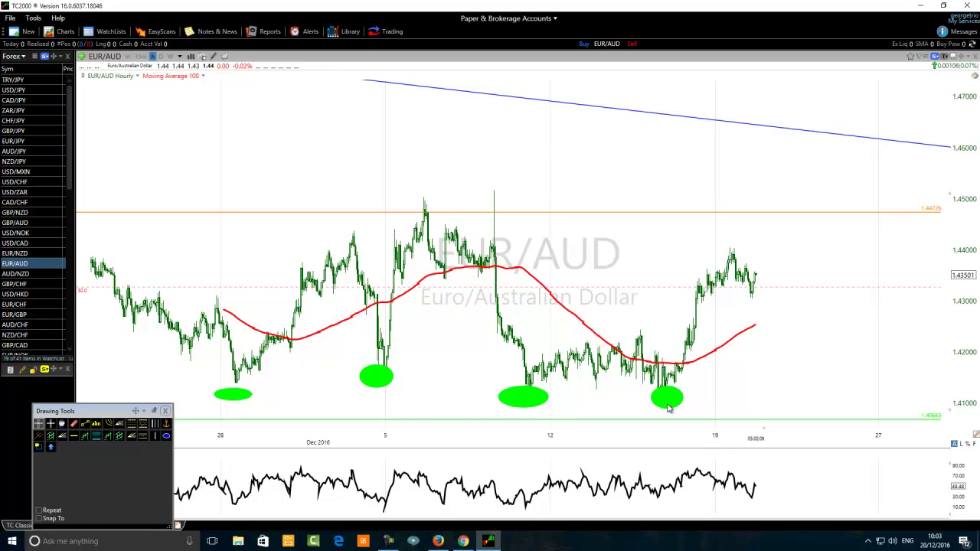
- Draw a green ellipse above the recent 1.44 price high
mouse_move(695, 426)
left_click(166, 436)
left_click_drag(755, 232, 715, 258)
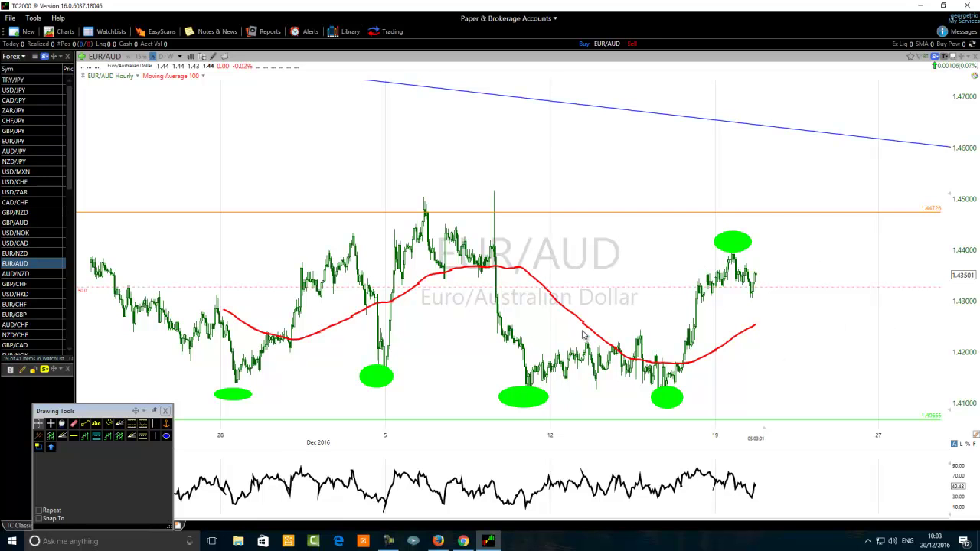
- Zoom the hourly EUR/AUD chart in so only the 14th through the 21st are shown
scroll(584, 335, "up", 2)
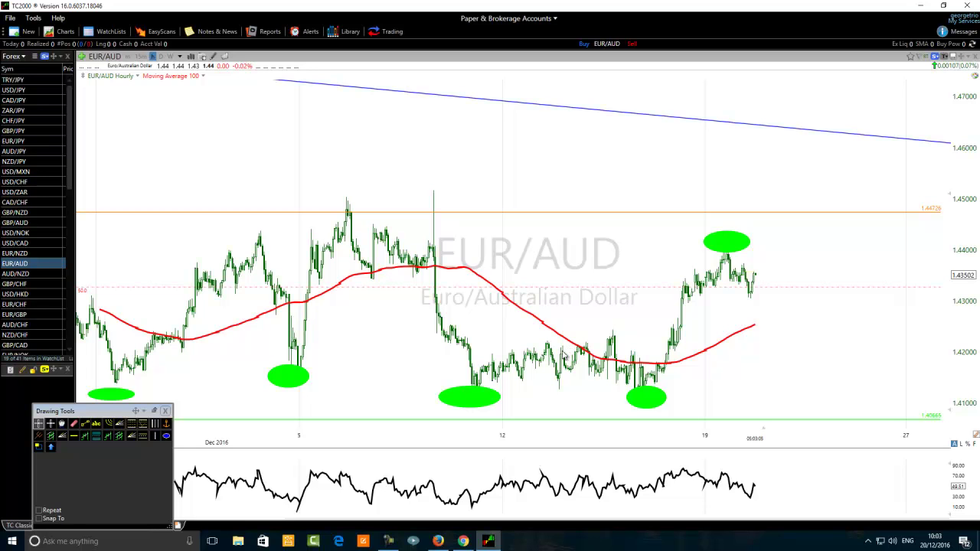
scroll(563, 357, "up", 3)
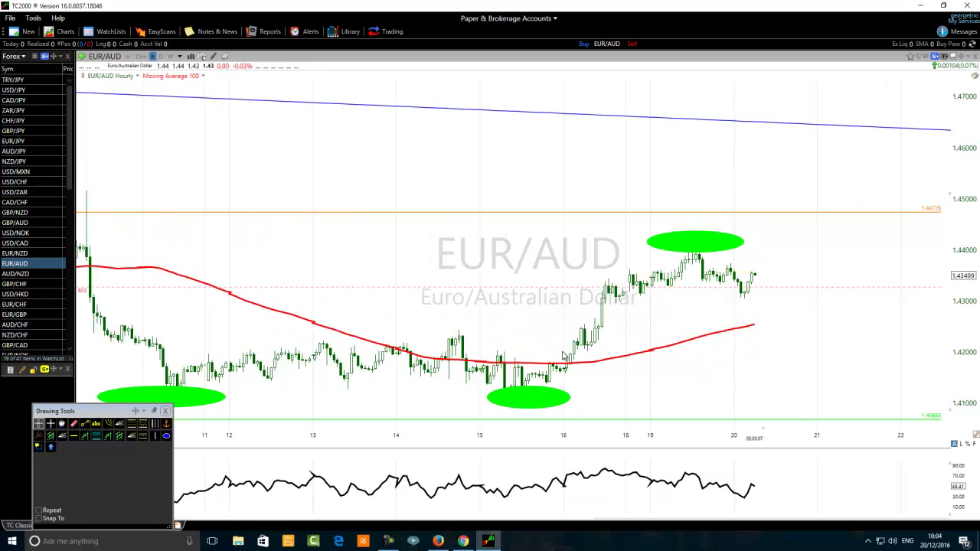
scroll(563, 356, "up", 2)
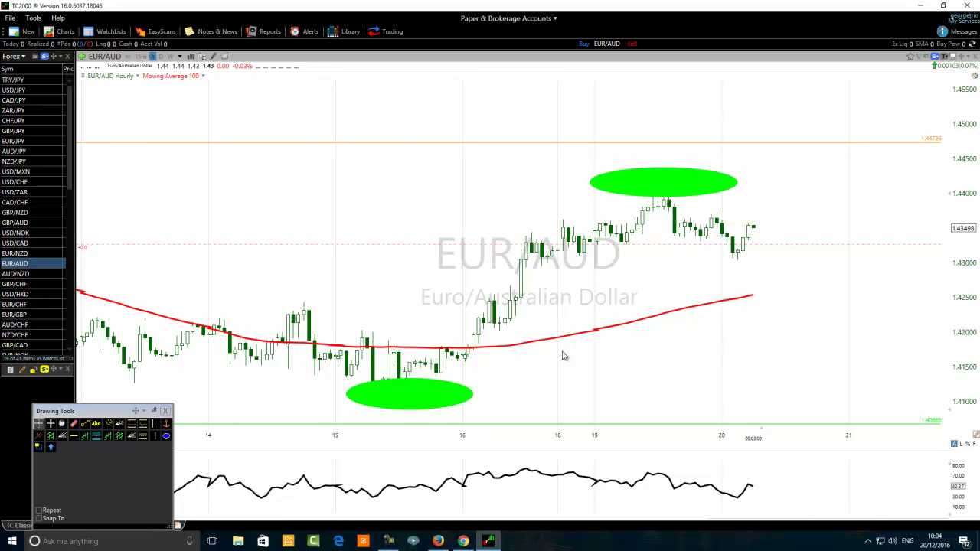
- Recolour the green 1.40665 support line magenta through its Edit settings
right_click(600, 430)
left_click(630, 436)
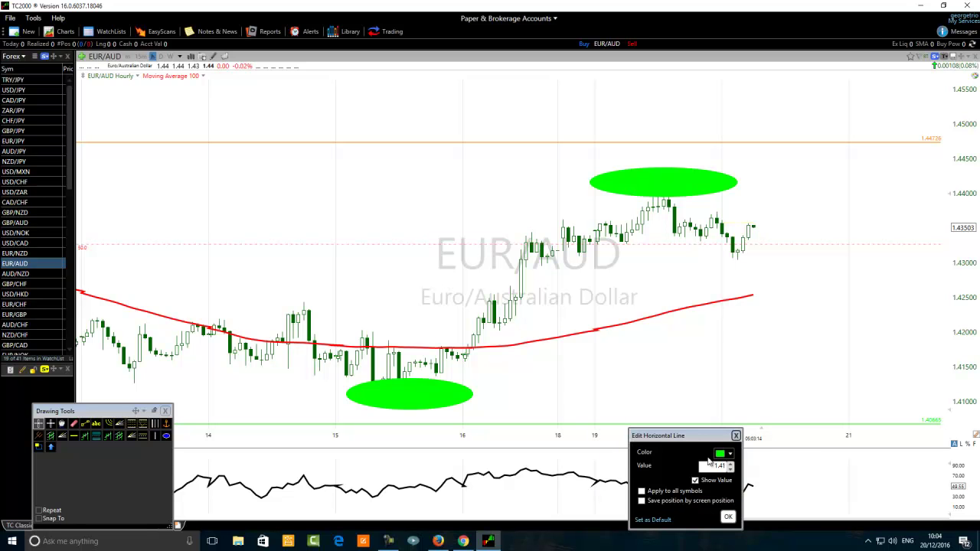
left_click(725, 457)
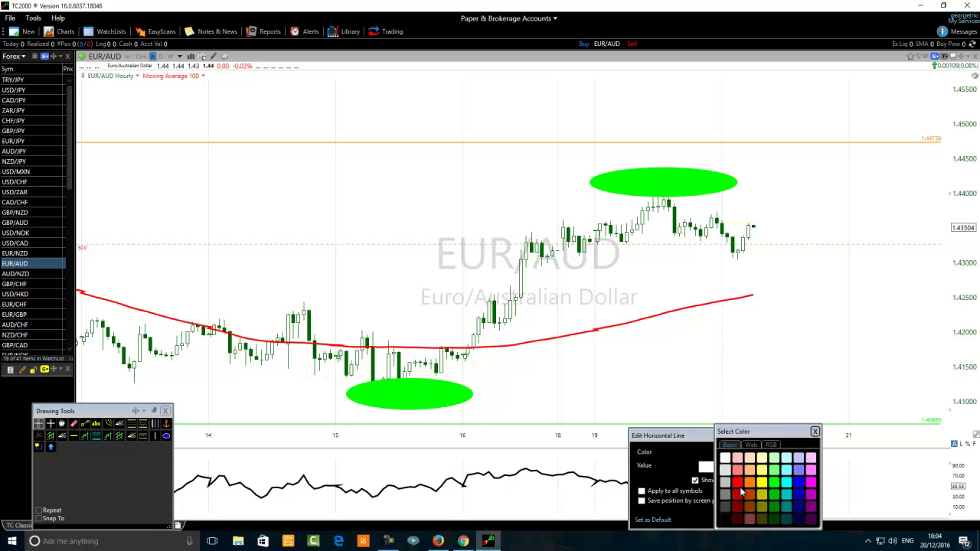
left_click(811, 484)
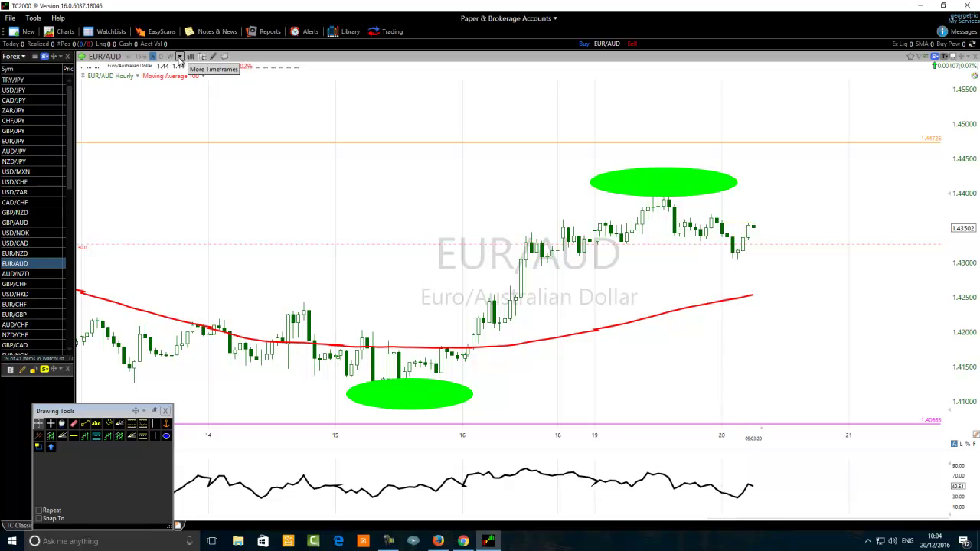
- Confirm the magenta colour and switch the EUR/AUD chart to monthly bars
left_click(181, 57)
left_click(138, 270)
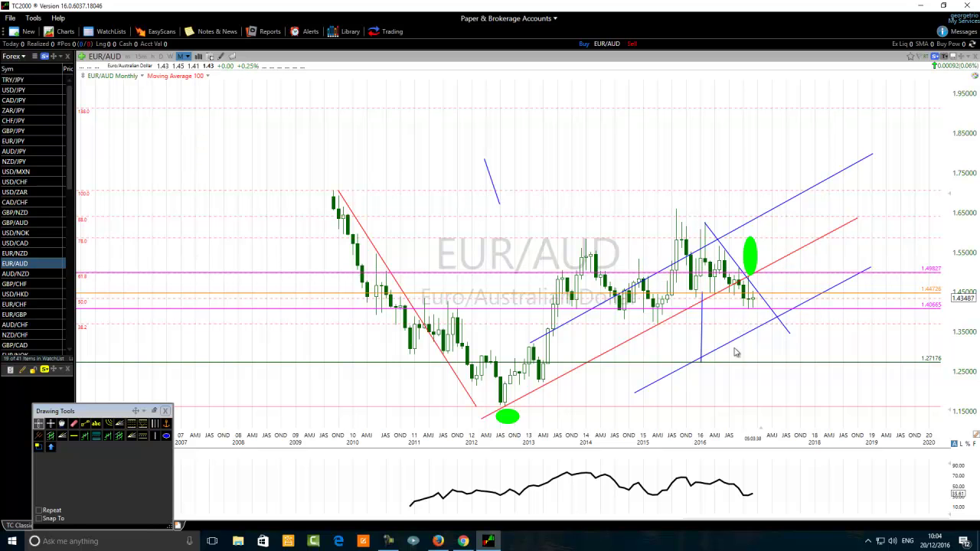
left_click(733, 285)
- Zoom in and draw a green ellipse above the late-2016 one, marking the high near 1.60
scroll(437, 320, "up", 3)
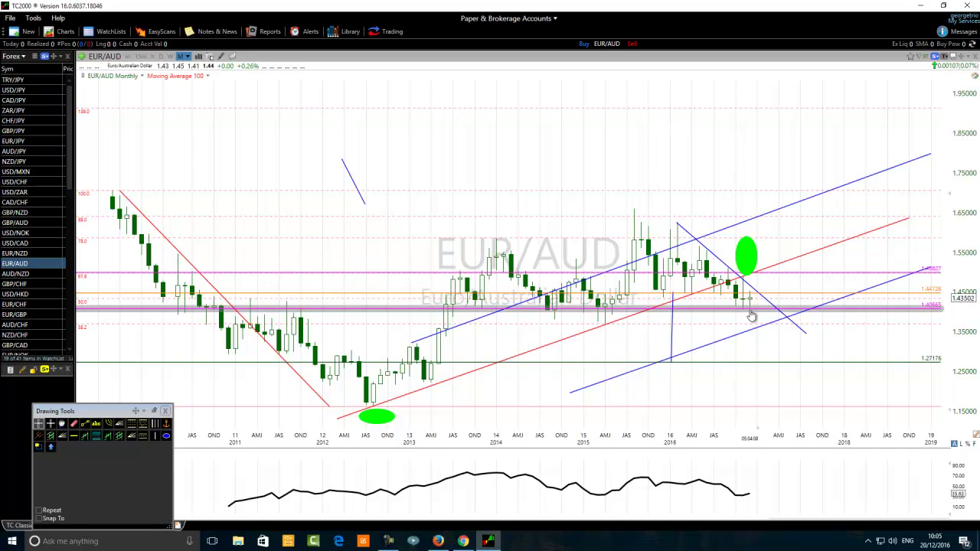
scroll(693, 282, "up", 2)
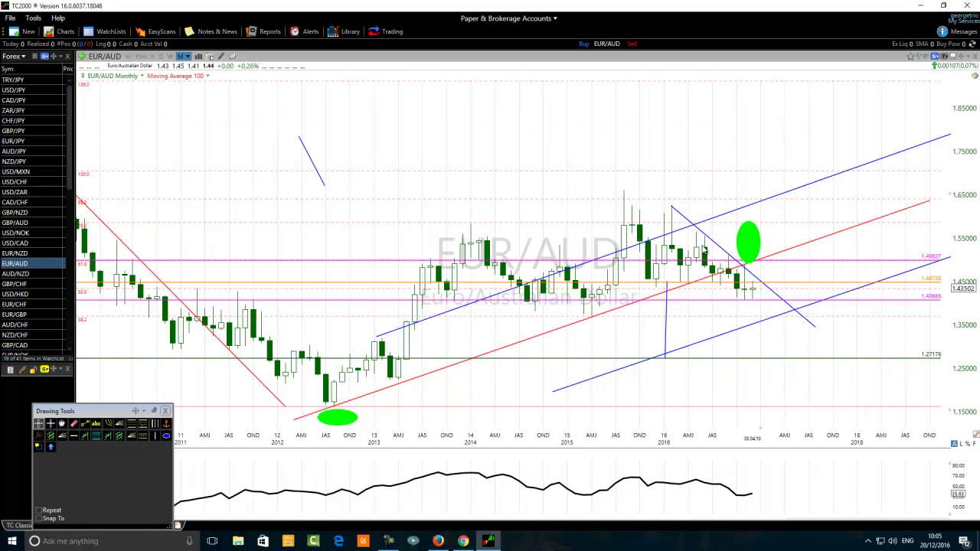
left_click(167, 435)
left_click_drag(734, 180, 714, 223)
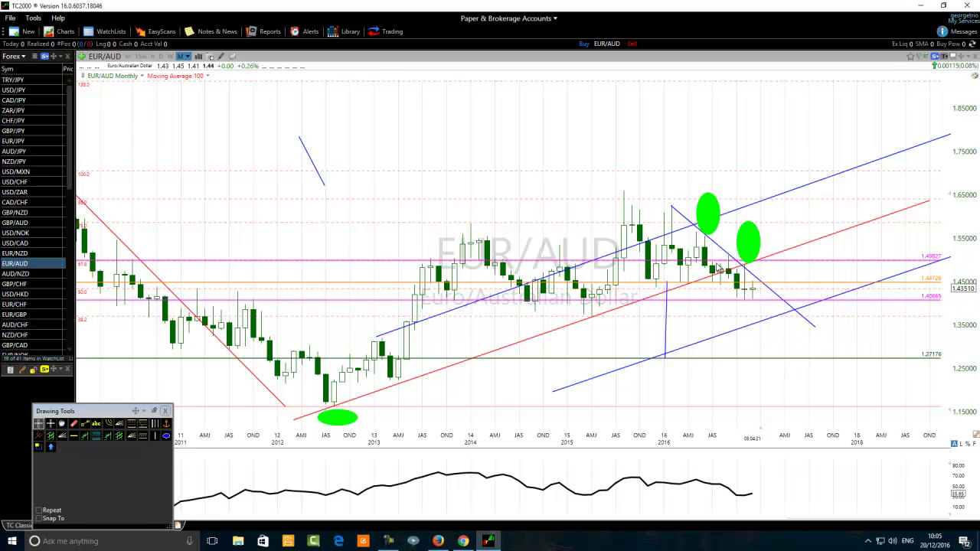
- Move the second ellipse beside the first near 1.55 and make the descending trend line green
left_click_drag(748, 252, 731, 238)
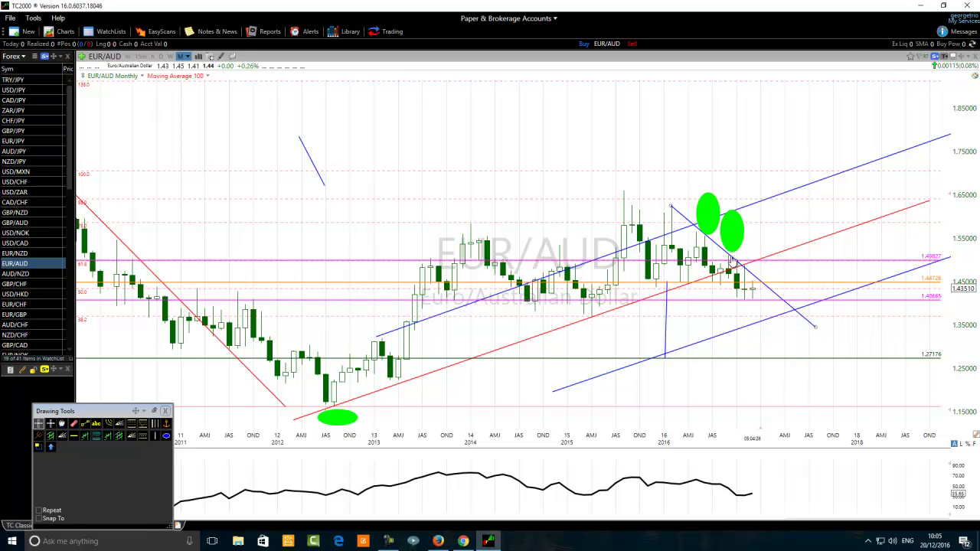
right_click(733, 261)
left_click(759, 266)
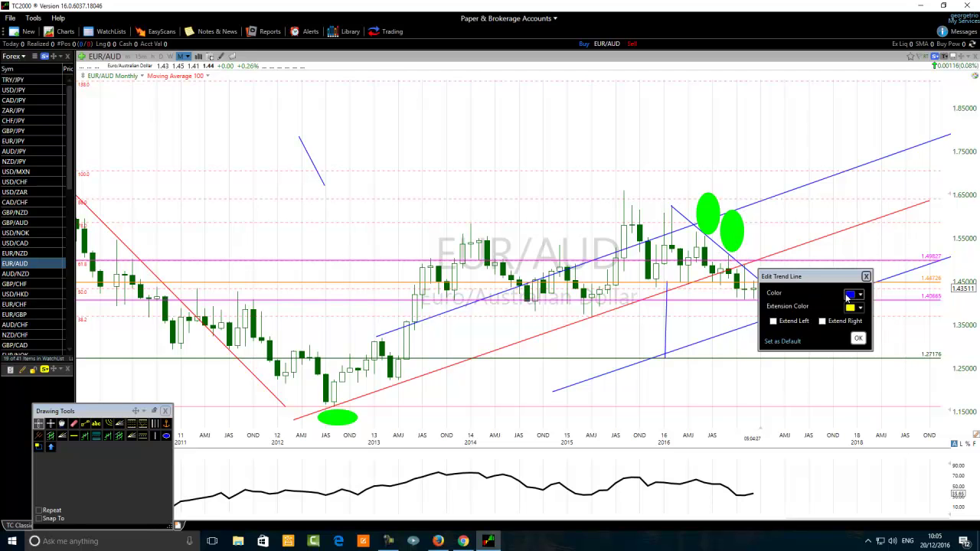
left_click(850, 295)
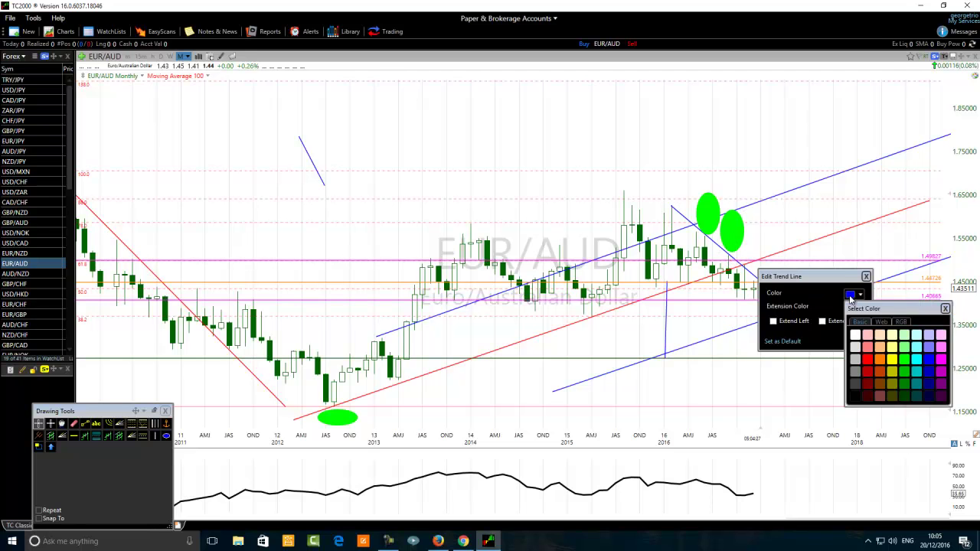
left_click(904, 362)
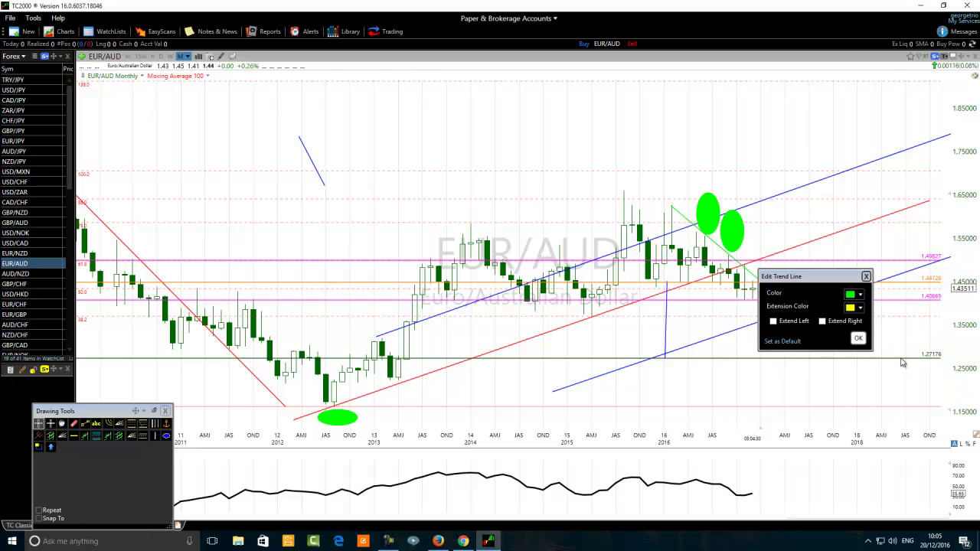
left_click(858, 338)
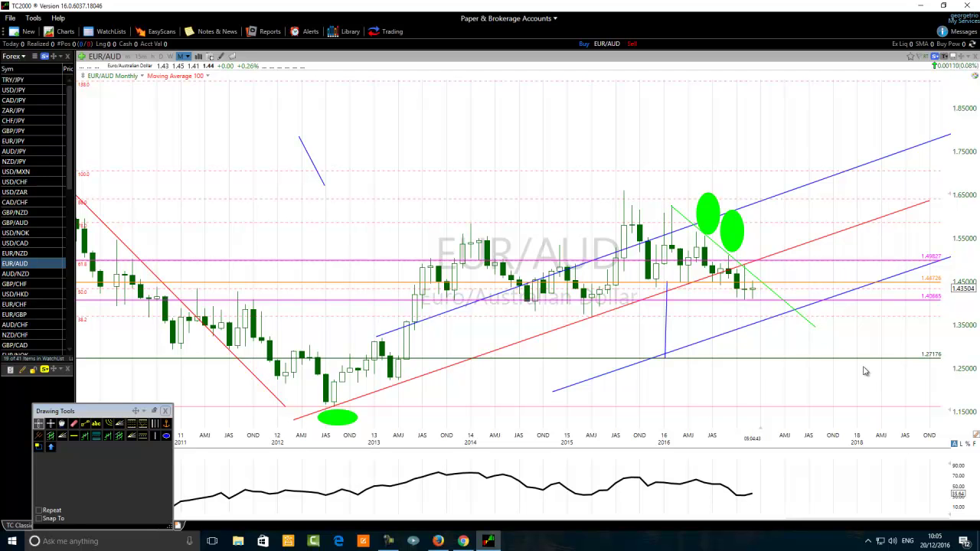
- Drag the blue vertical line to the latest December 2016 candle, running down to 1.27176
scroll(423, 425, "down", 3)
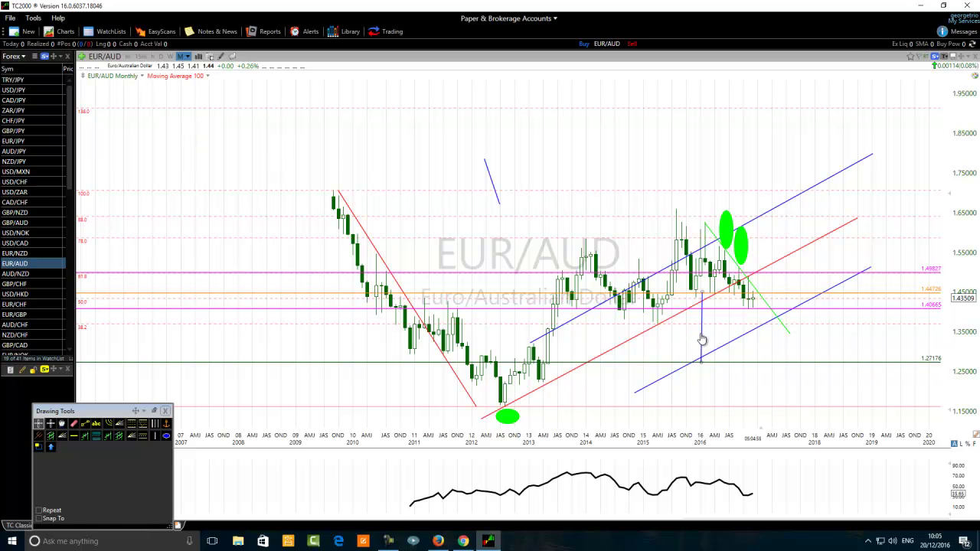
scroll(666, 349, "up", 3)
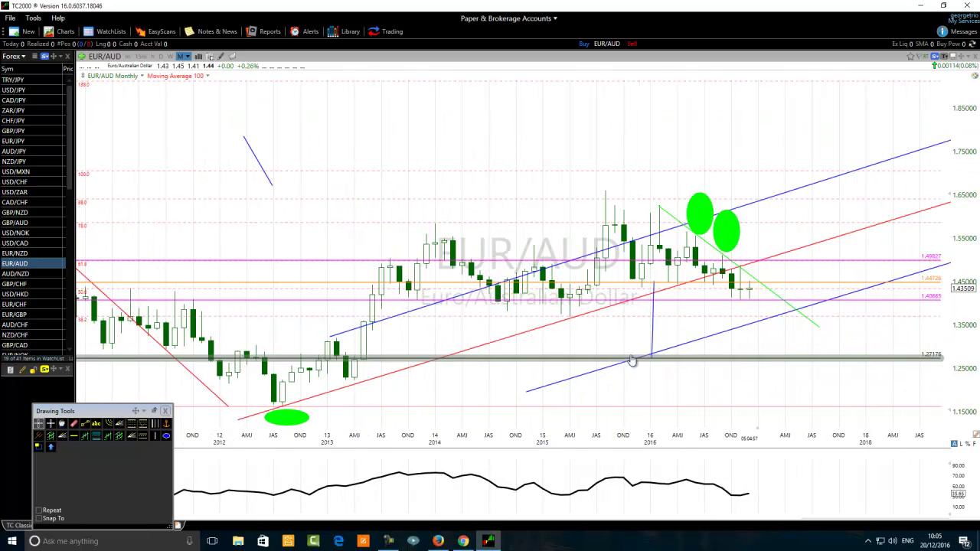
scroll(541, 379, "up", 1)
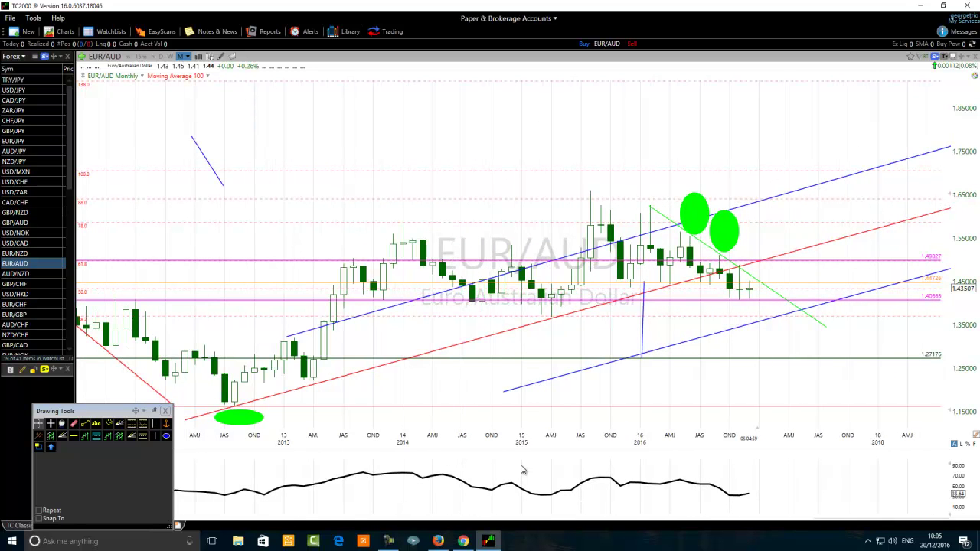
left_click_drag(641, 339, 647, 268)
left_click(659, 285)
mouse_move(649, 245)
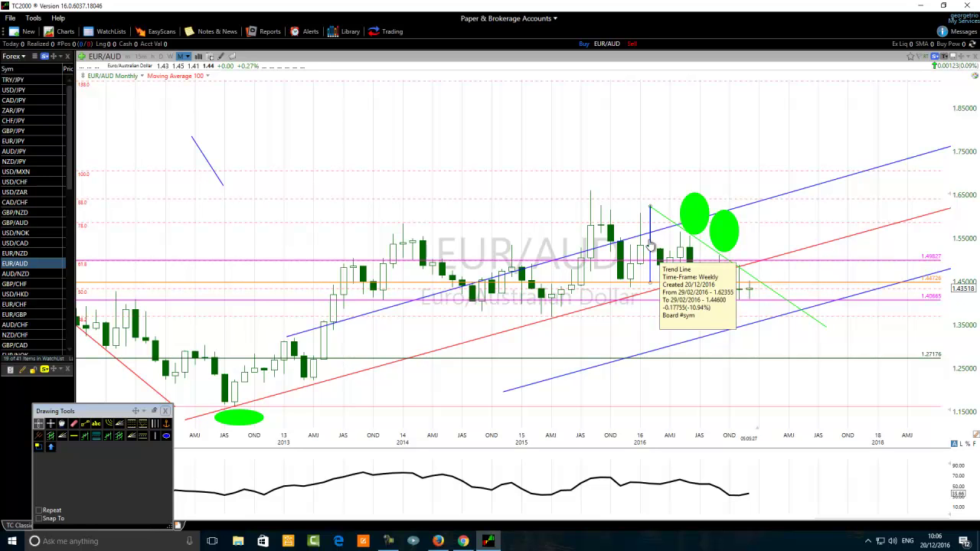
left_click_drag(651, 243, 760, 321)
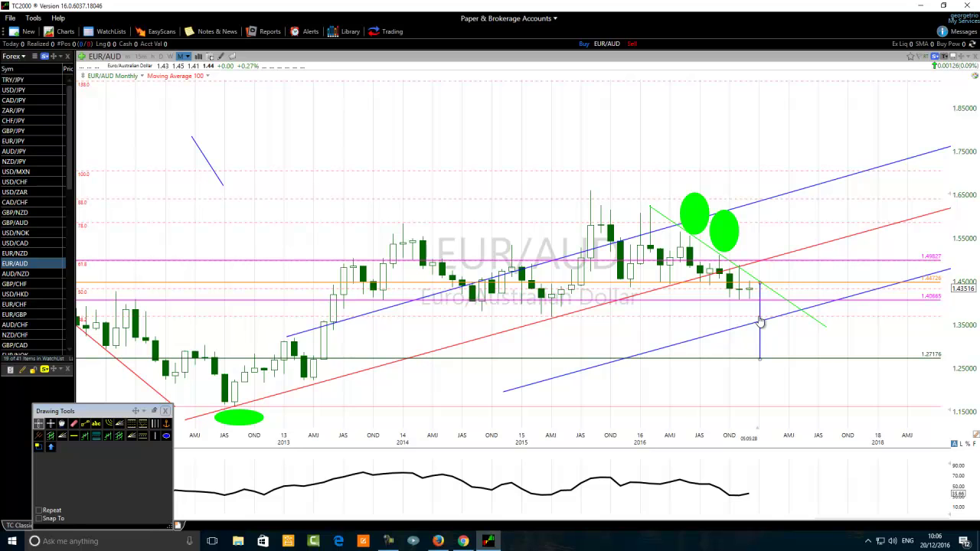
- Shift the blue vertical line back and forth beside the green trend line's start
left_click_drag(761, 321, 759, 322)
left_click_drag(761, 328, 653, 264)
left_click_drag(651, 263, 759, 339)
mouse_move(763, 305)
left_click(768, 294)
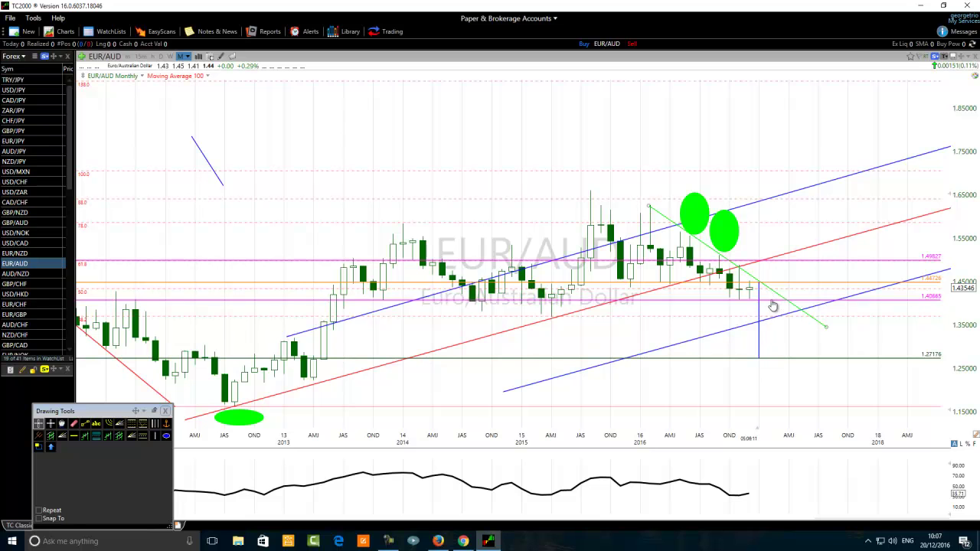
left_click(775, 297)
- Settle the vertical line at the early-2016 high and lay the short diagonal over 2015's 1.50–1.40 drop
mouse_move(776, 299)
left_click(778, 315)
left_click_drag(778, 352, 650, 275)
left_click_drag(207, 168, 599, 282)
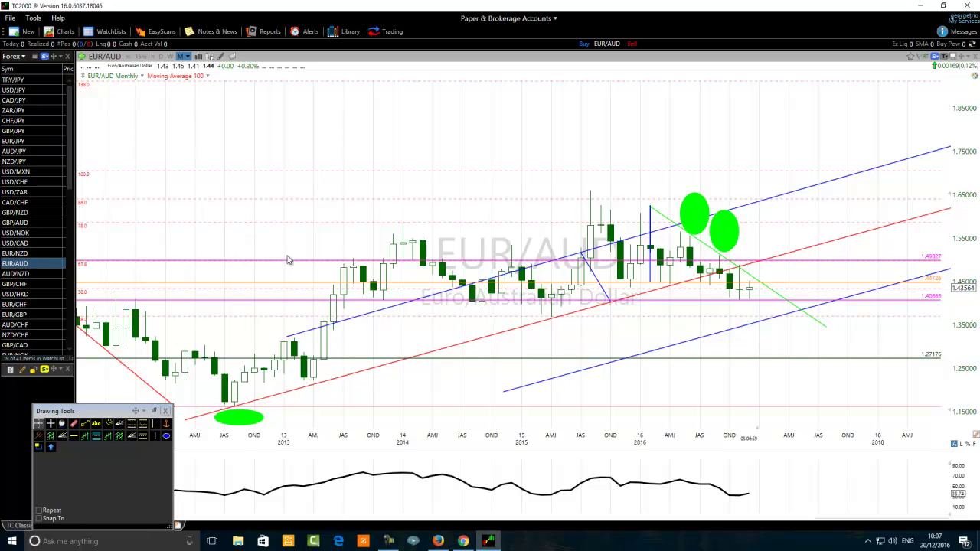
- Move the upper ellipse to early 2013 and set the short diagonal from 1.53 to 1.43
scroll(283, 261, "down", 2)
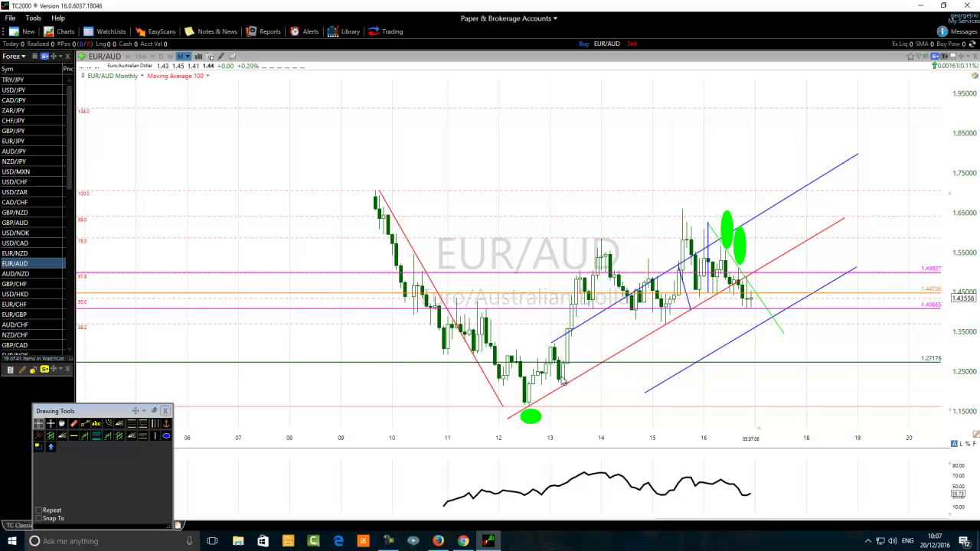
left_click_drag(729, 225, 548, 324)
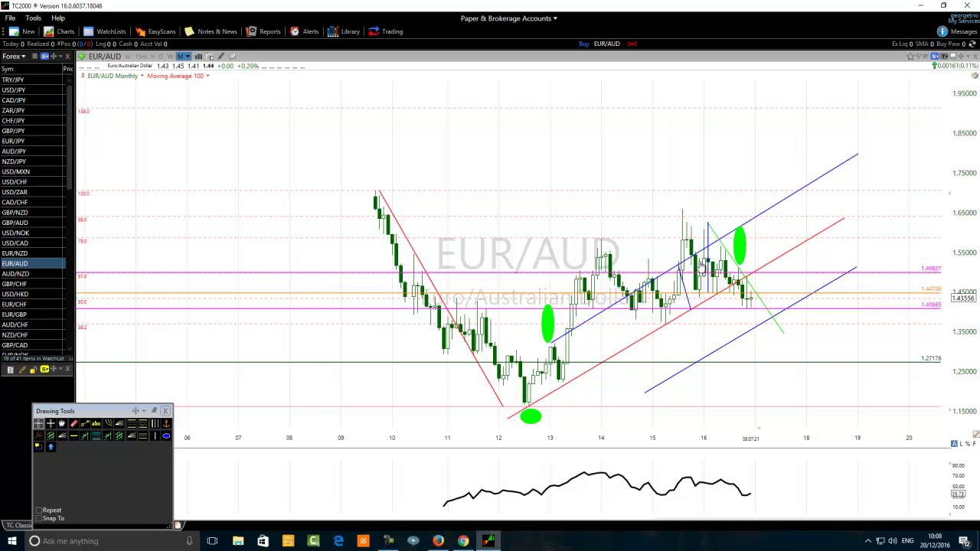
mouse_move(686, 295)
left_mouse_down()
mouse_move(660, 293)
mouse_move(674, 300)
left_mouse_up()
left_click_drag(674, 300, 714, 329)
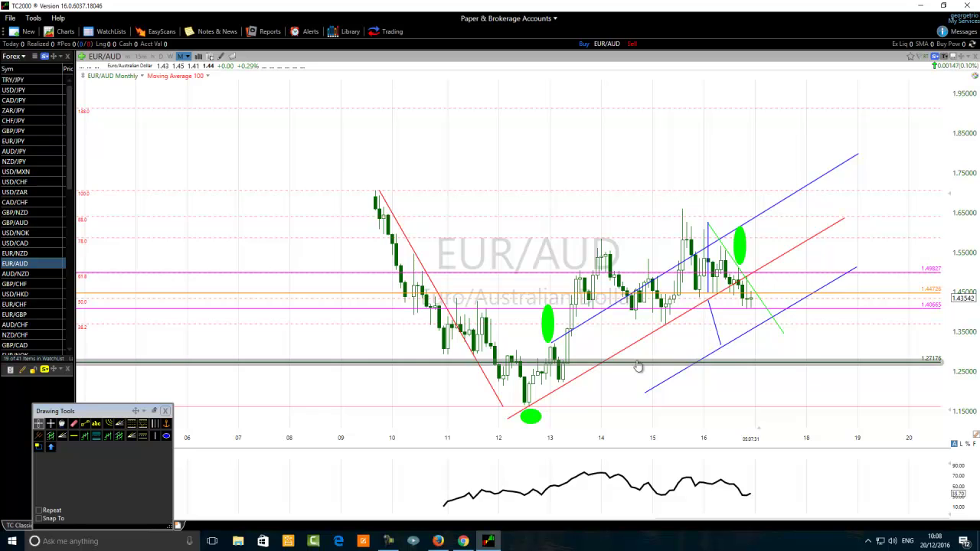
scroll(639, 366, "down", 4)
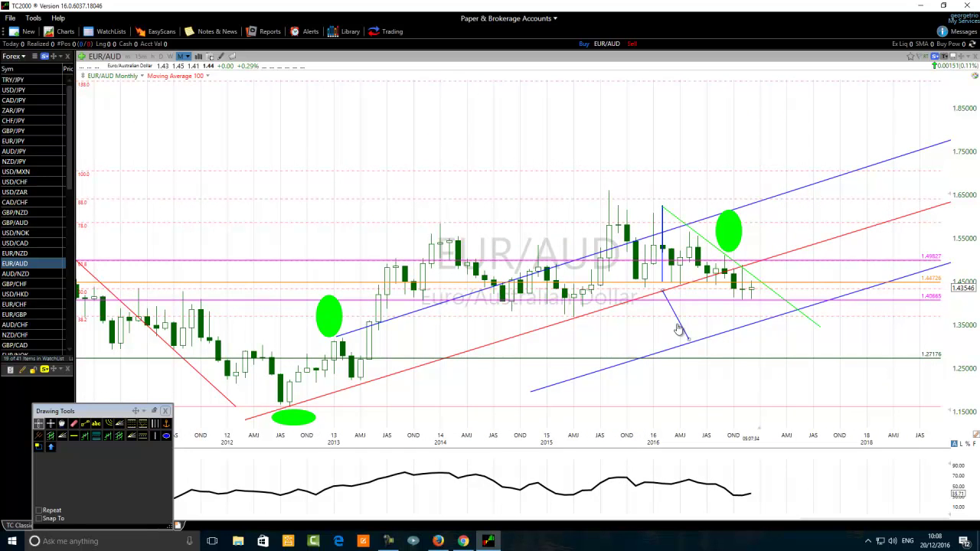
left_click_drag(683, 331, 678, 331)
left_click_drag(747, 334, 741, 333)
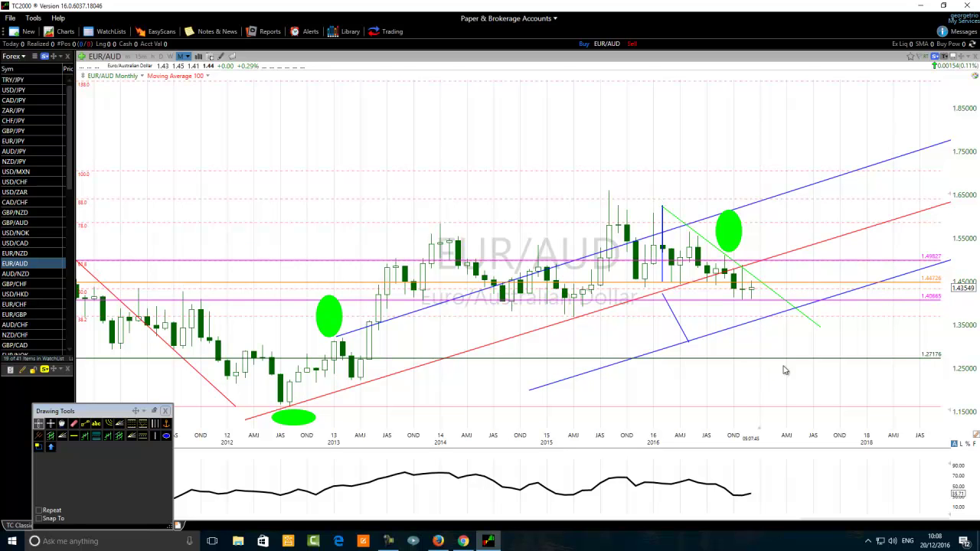
mouse_move(793, 367)
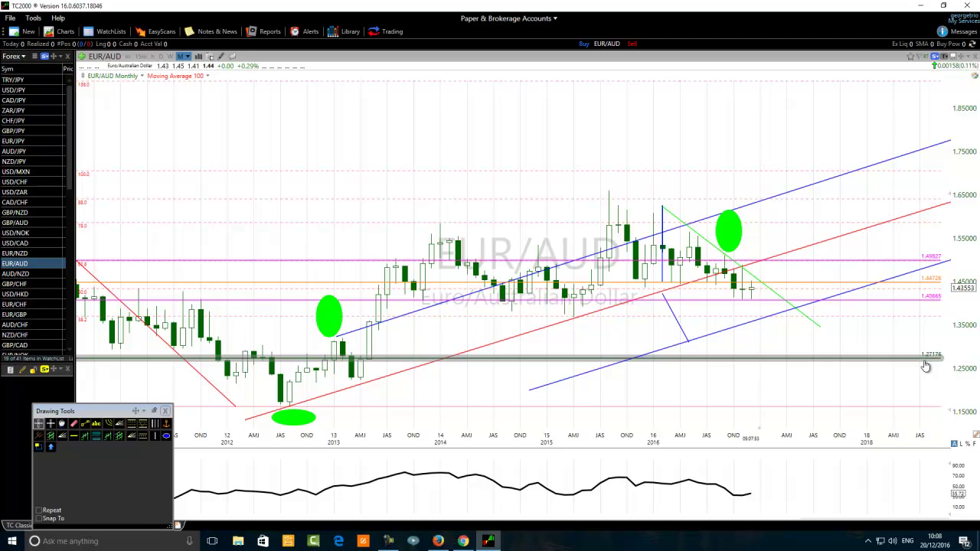
left_click_drag(872, 321, 874, 323)
left_click_drag(681, 329, 645, 278)
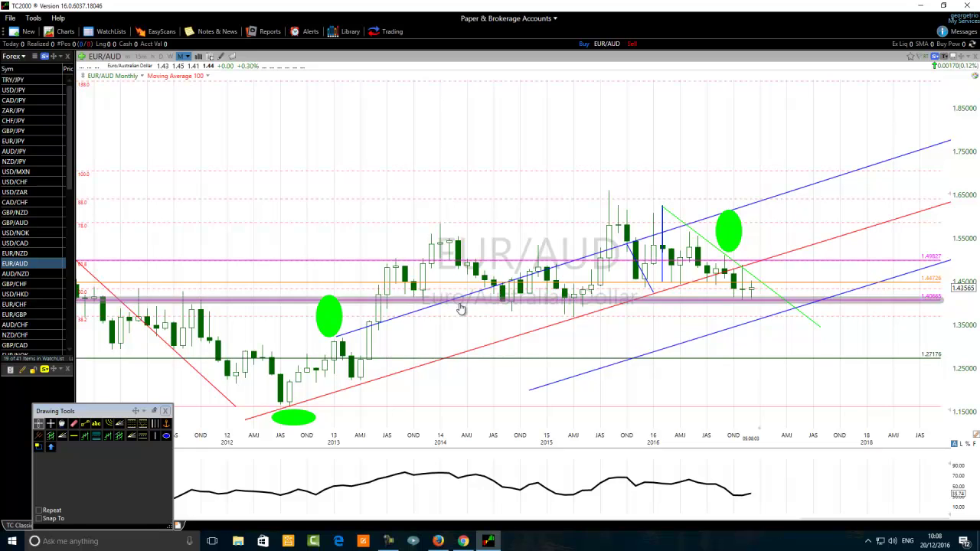
- Recolour the upper channel line red
right_click(488, 292)
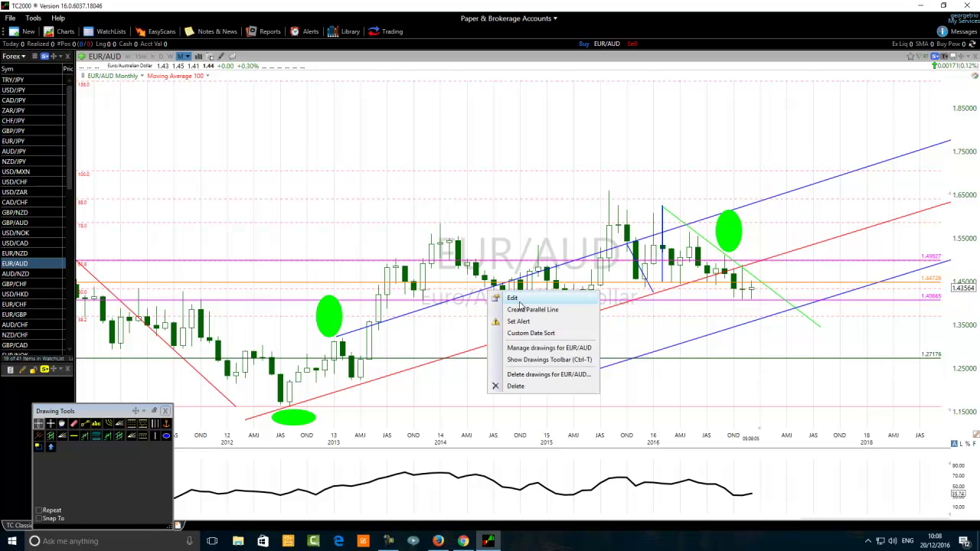
left_click(512, 298)
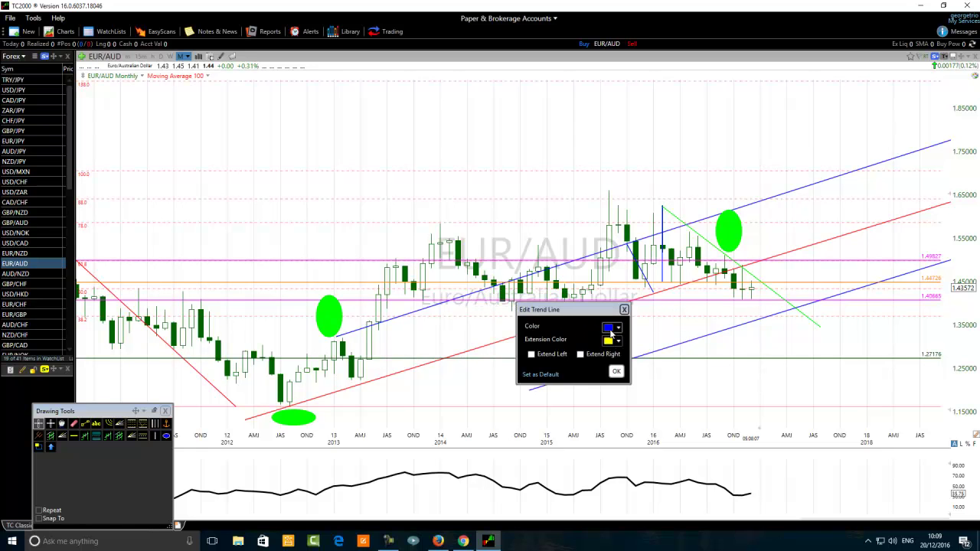
left_click(610, 330)
left_click(631, 397)
left_click(617, 372)
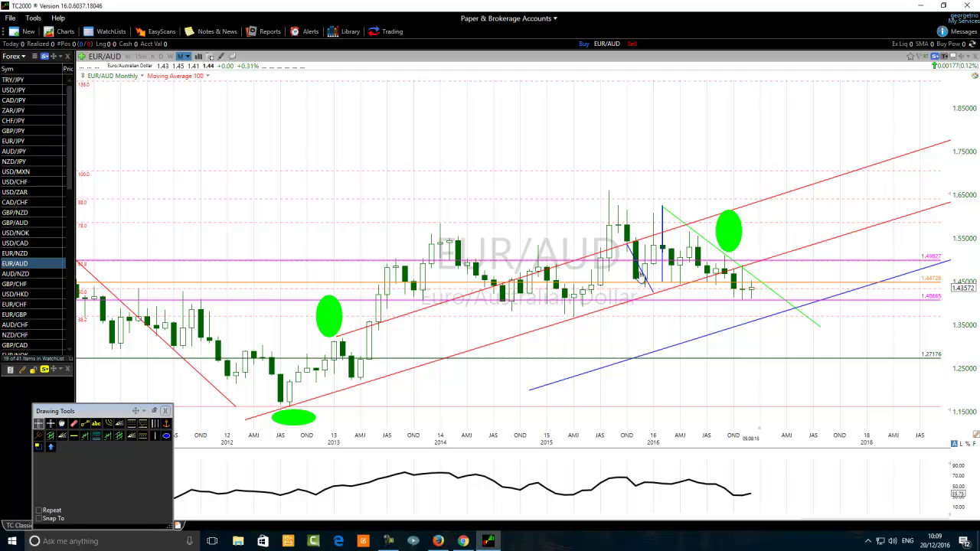
- Reposition the short blue line and make the lower blue channel line red
left_click_drag(645, 280, 713, 312)
right_click(764, 323)
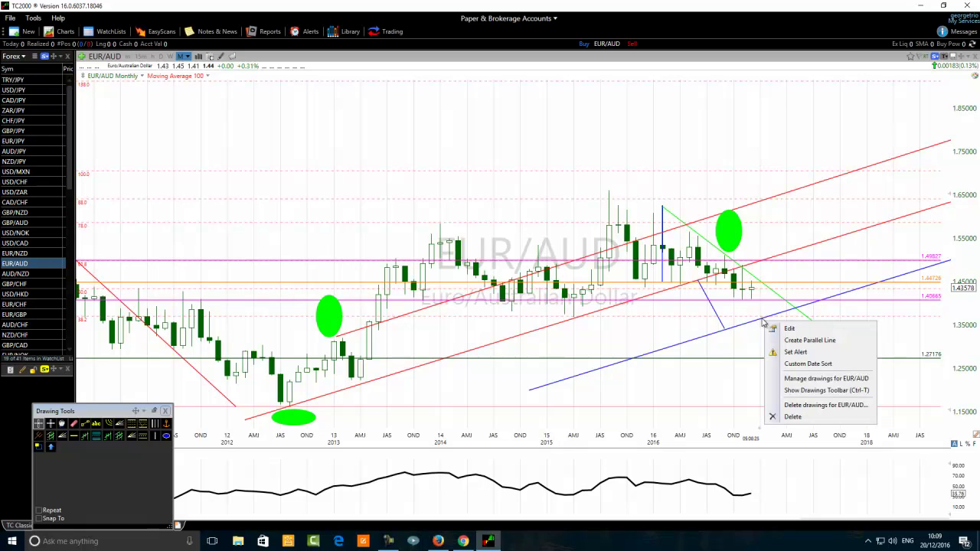
left_click(794, 333)
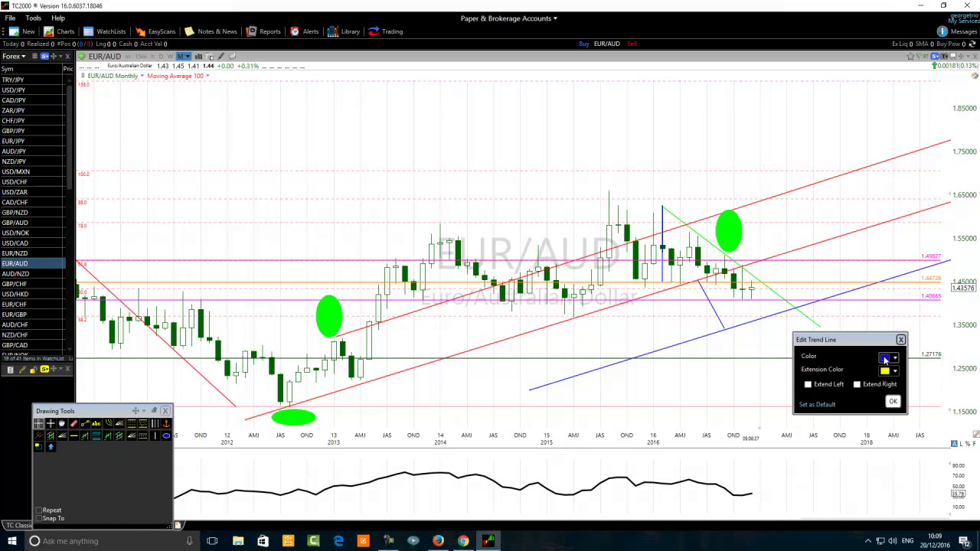
left_click(885, 360)
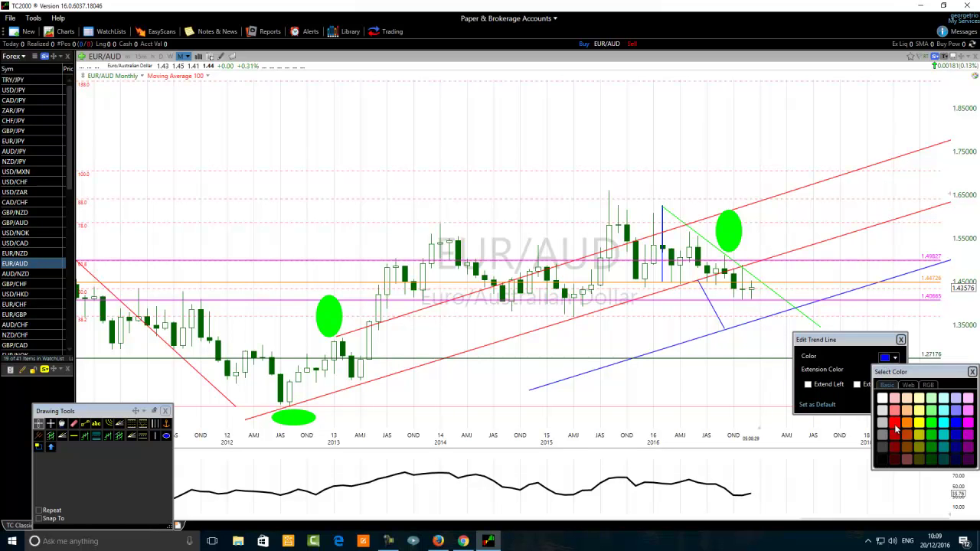
left_click(895, 425)
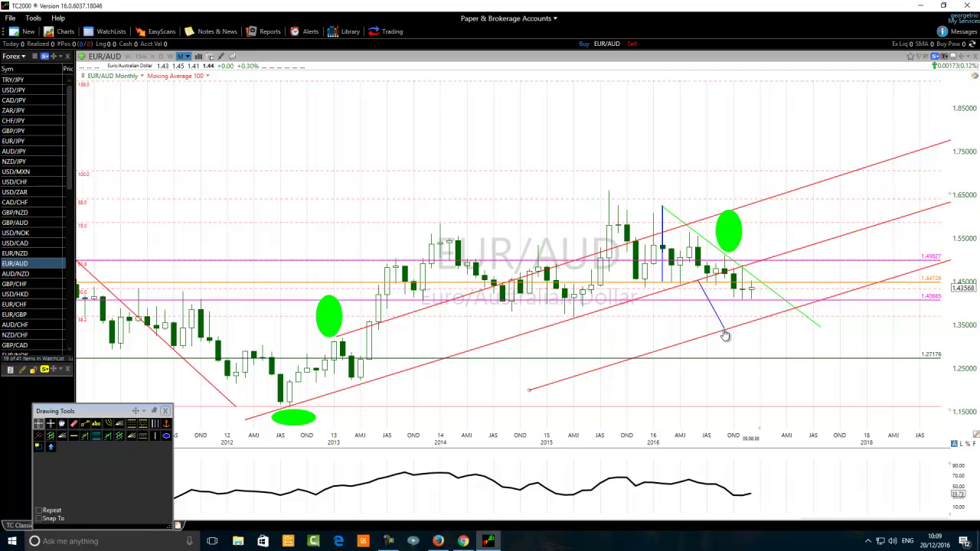
mouse_move(726, 335)
scroll(379, 154, "down", 2)
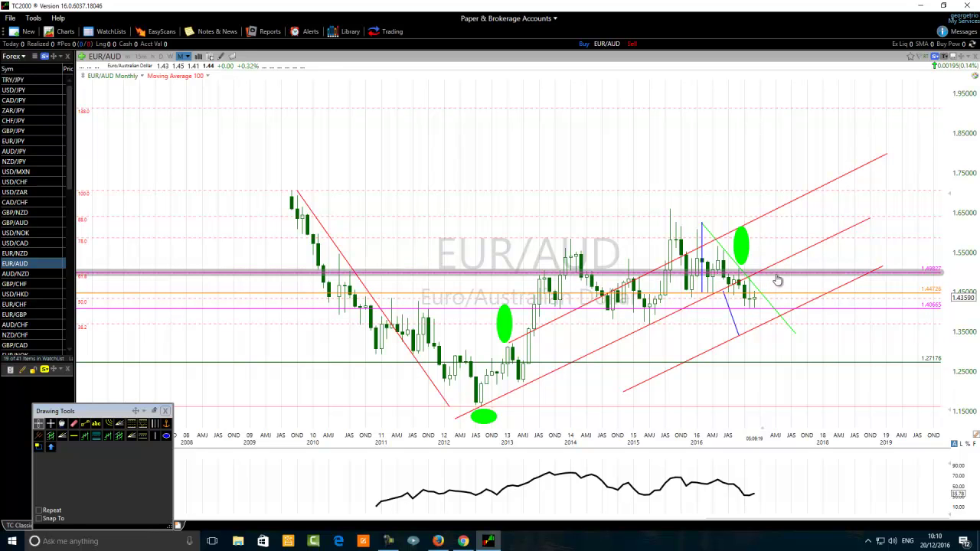
mouse_move(777, 280)
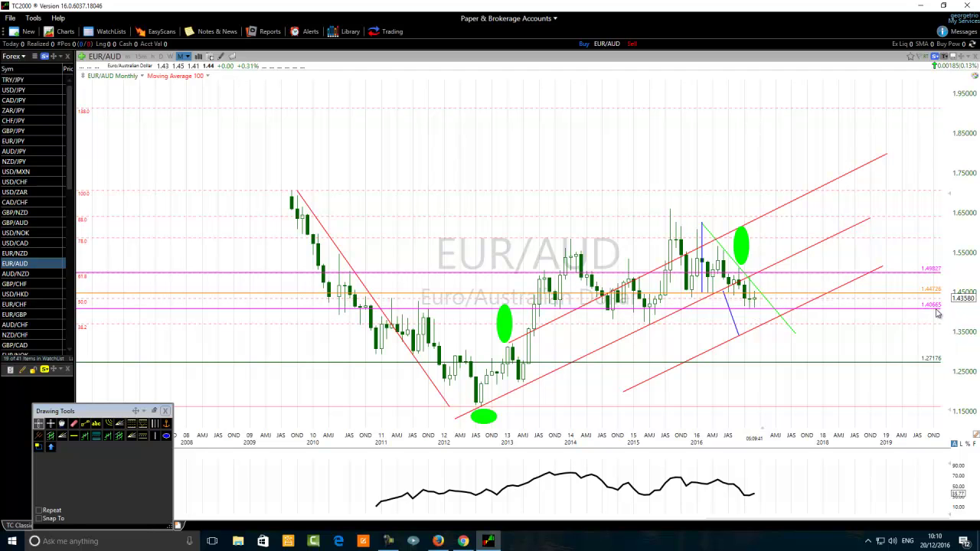
mouse_move(753, 312)
scroll(680, 342, "up", 1)
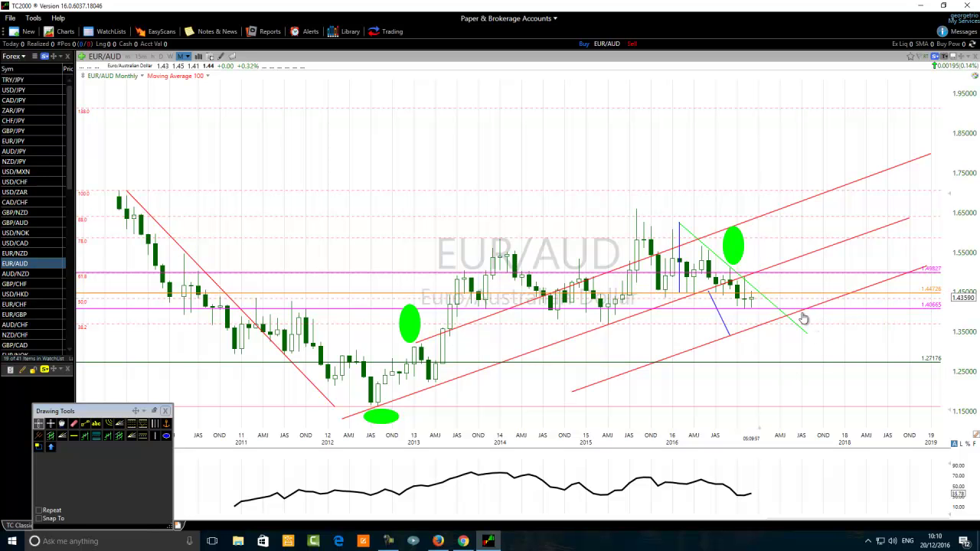
- Zoom until candles from 2012 onward fill the chart, and check the orange line's 1.44726 value
scroll(689, 397, "up", 1)
scroll(689, 396, "up", 1)
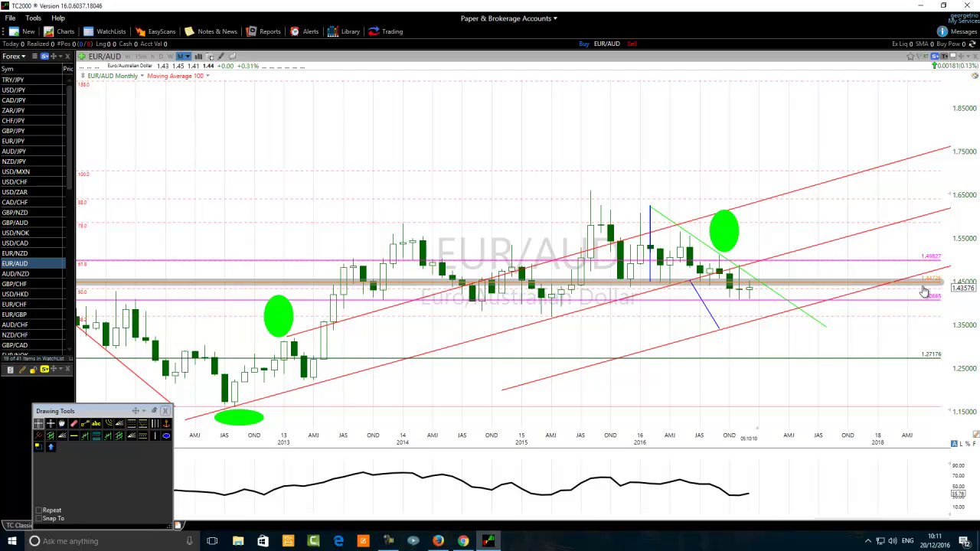
mouse_move(927, 288)
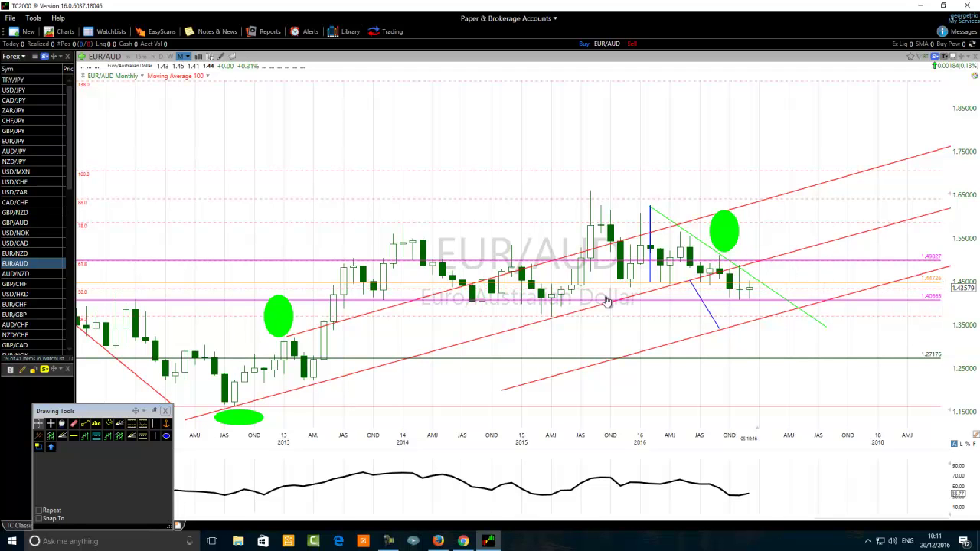
mouse_move(753, 289)
- Draw a blue support line under the recent lows extending right; move the vertical line to the latest candle
mouse_move(708, 314)
left_mouse_down()
mouse_move(659, 261)
mouse_move(717, 313)
left_mouse_up()
left_click(86, 423)
left_click_drag(443, 382, 735, 298)
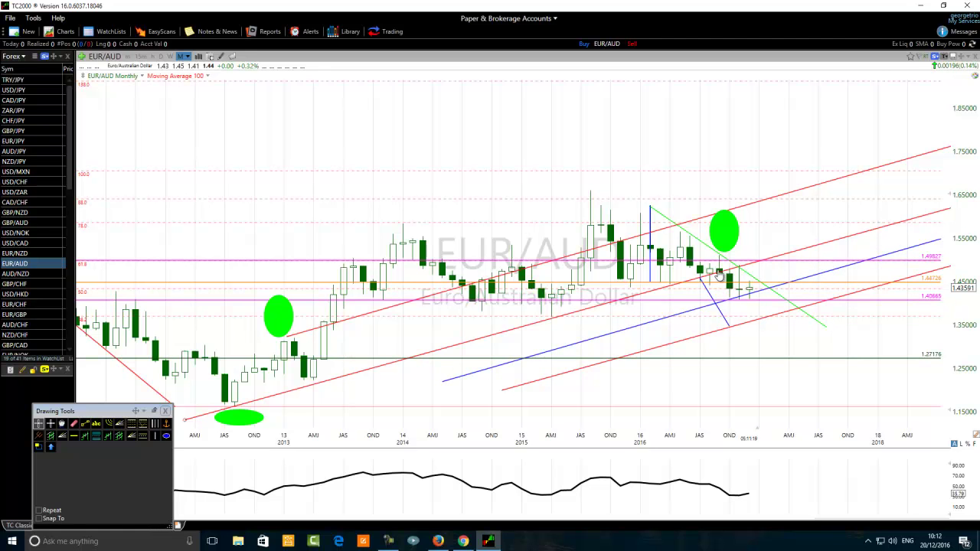
left_click(749, 288)
left_click_drag(697, 316, 689, 320)
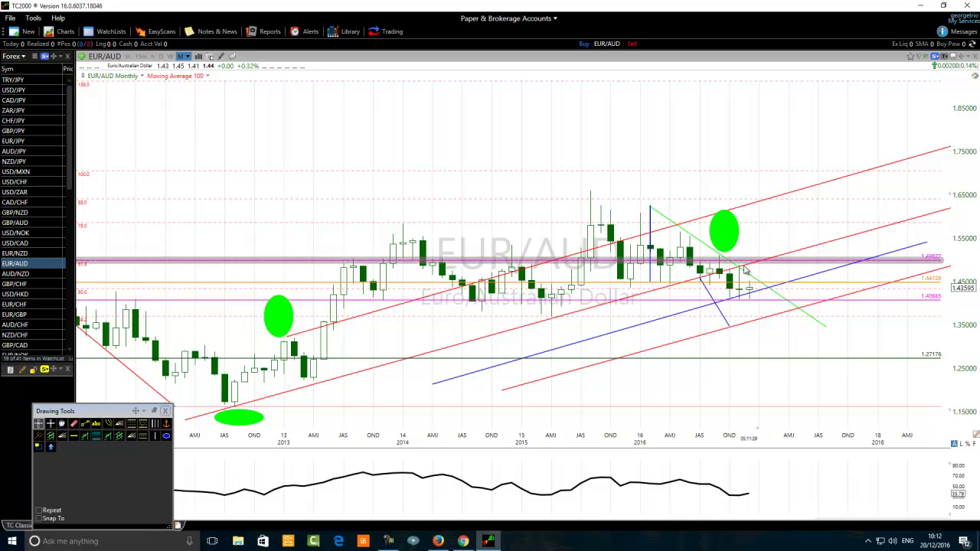
left_click(742, 299)
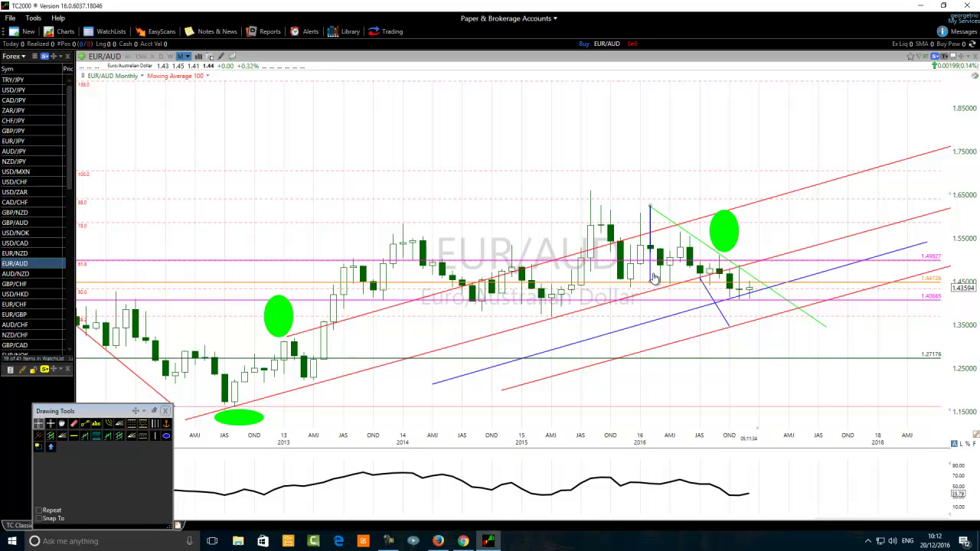
left_click_drag(650, 249, 753, 325)
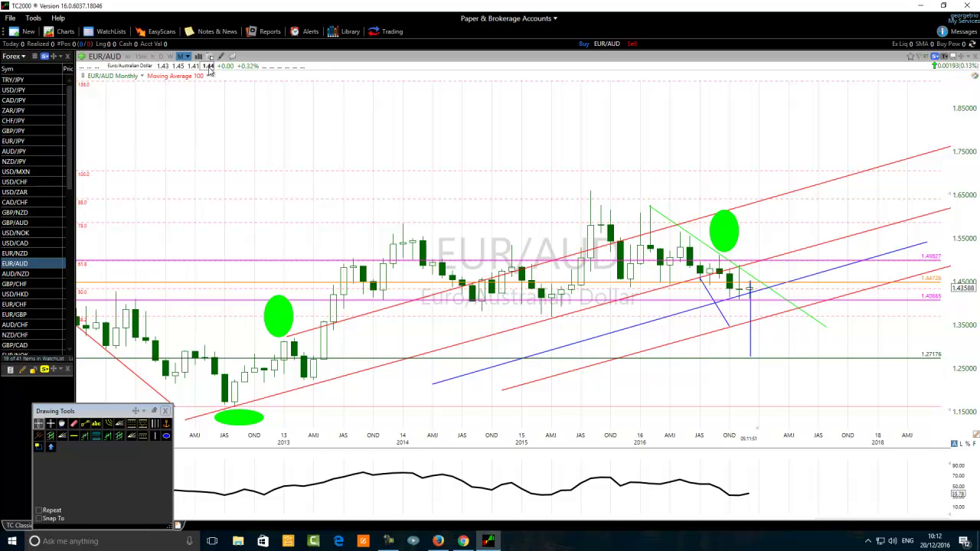
- Switch to the eraser in the Drawing Tools palette
left_click(73, 424)
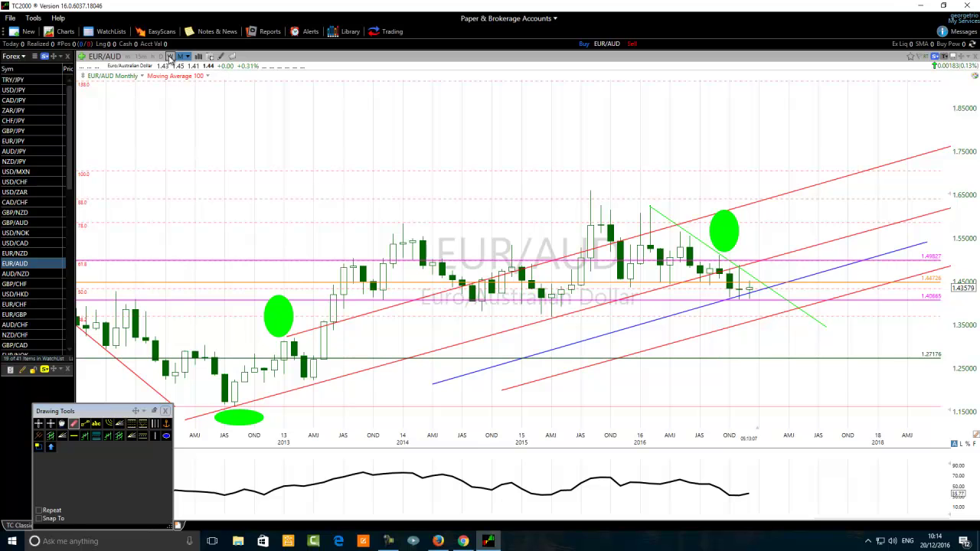
- Switch the EUR/AUD chart to hourly bars and move the drawing palette off the RSI pane
left_click(153, 58)
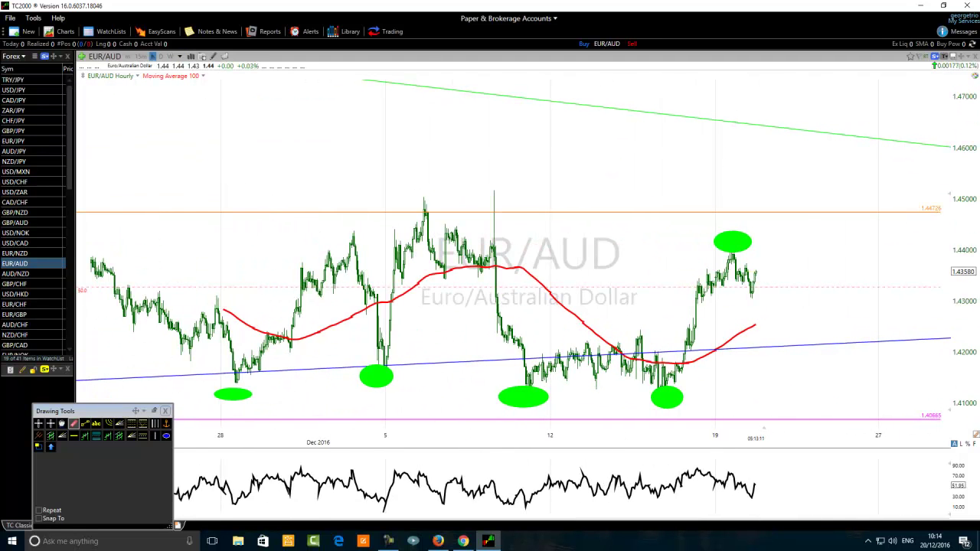
mouse_move(236, 377)
left_click_drag(92, 413, 2, 483)
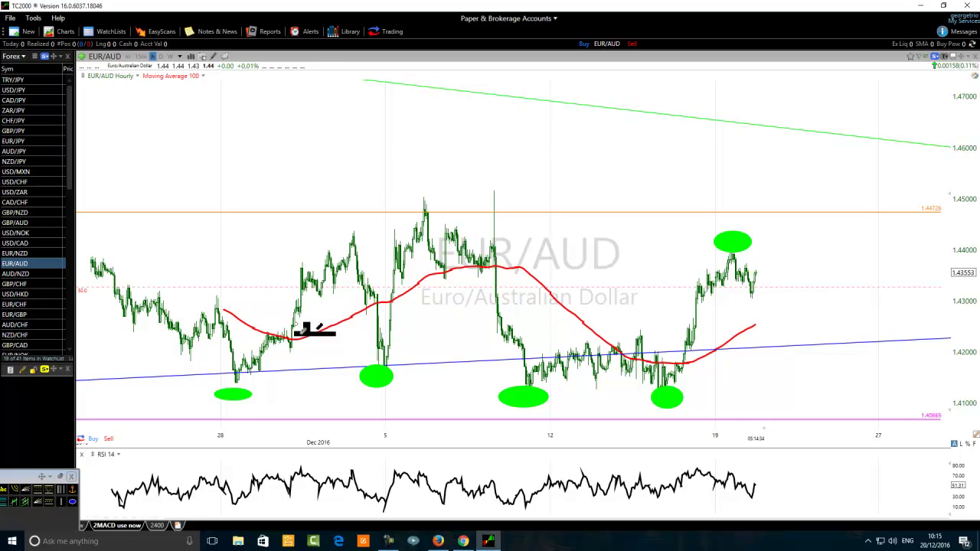
- Expand the drawing tools into a full palette and place a trial horizontal line at 1.42604
left_click_drag(16, 478, 198, 426)
left_click(223, 451)
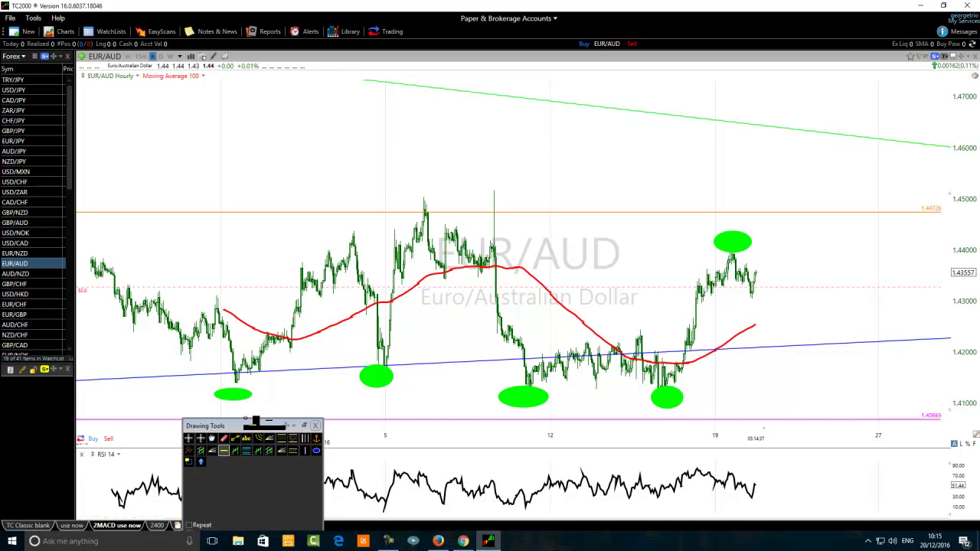
left_click(318, 321)
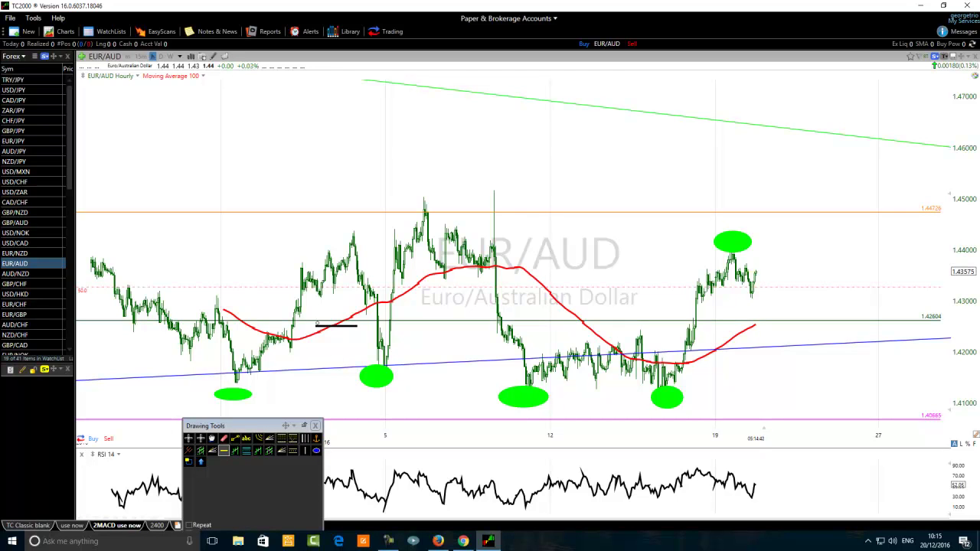
key("Escape")
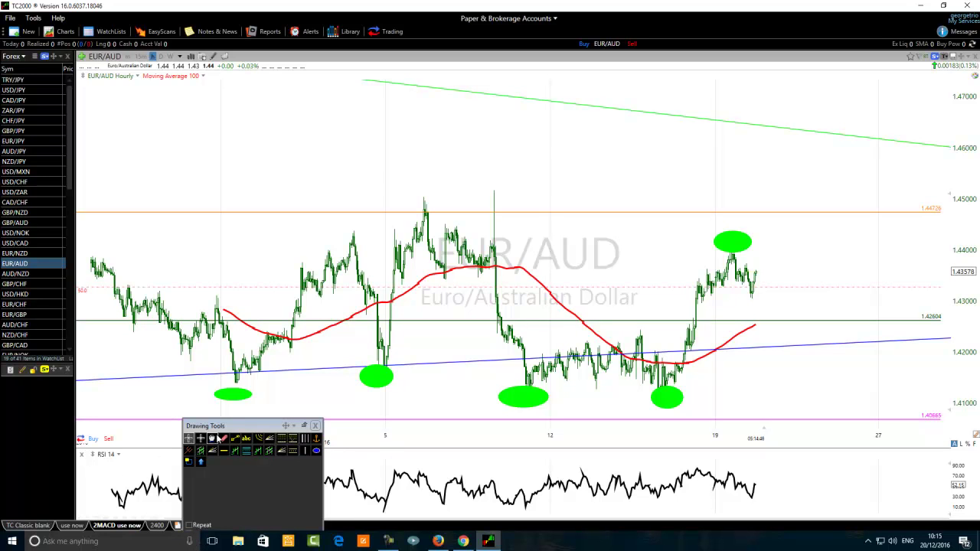
- Erase the 1.42604 horizontal line and move the palette aside
left_click(222, 439)
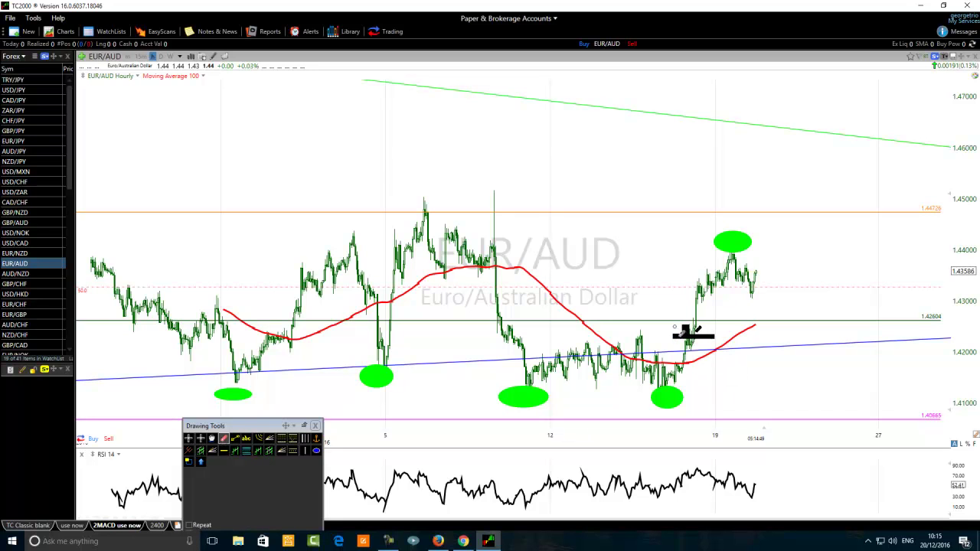
key("Delete")
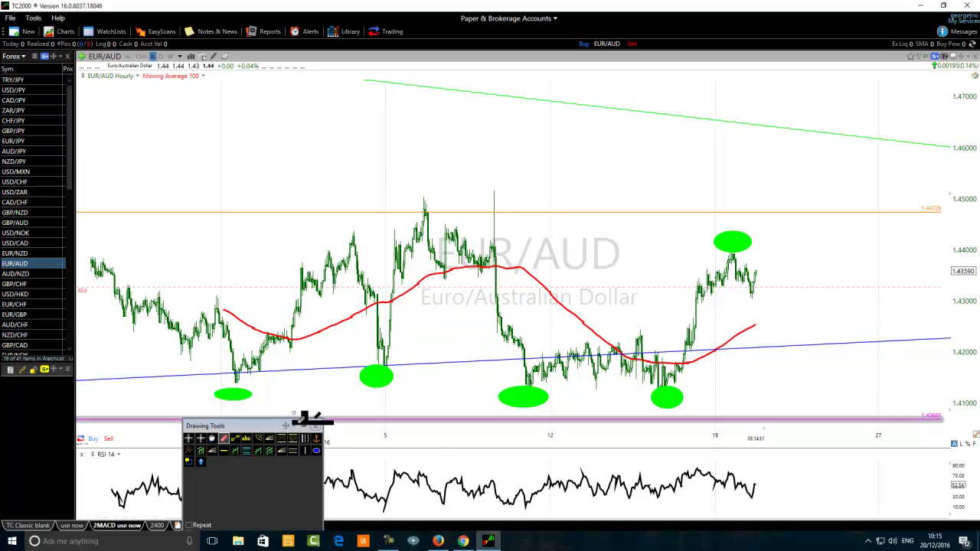
left_click_drag(239, 426, 185, 476)
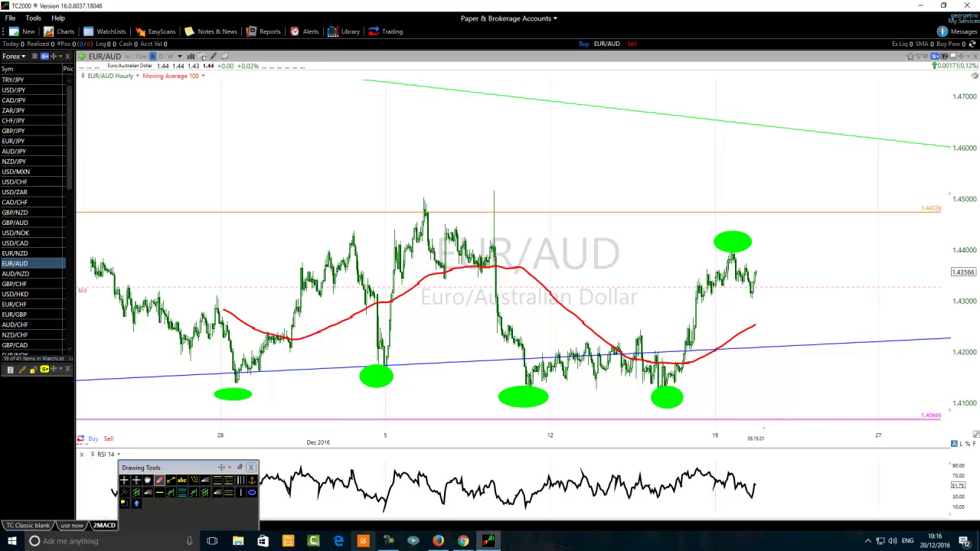
- Restore the screen recorder window from the taskbar so its duration timer shows
left_click(388, 542)
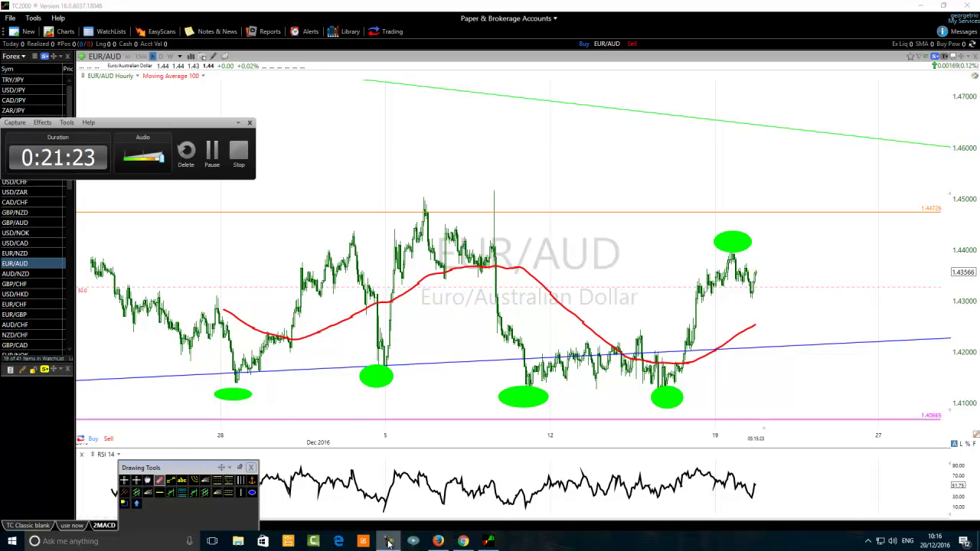